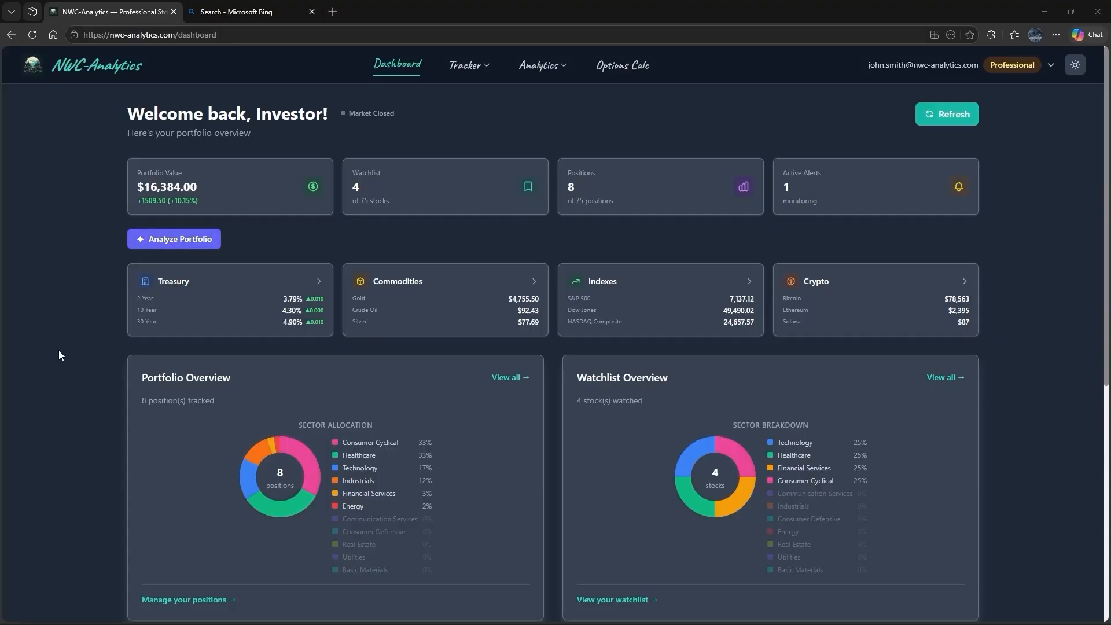
- Open the portfolio positions from the Consumer Cyclical sector in the Portfolio Overview's sector allocation
scroll(55, 365, "down", 3)
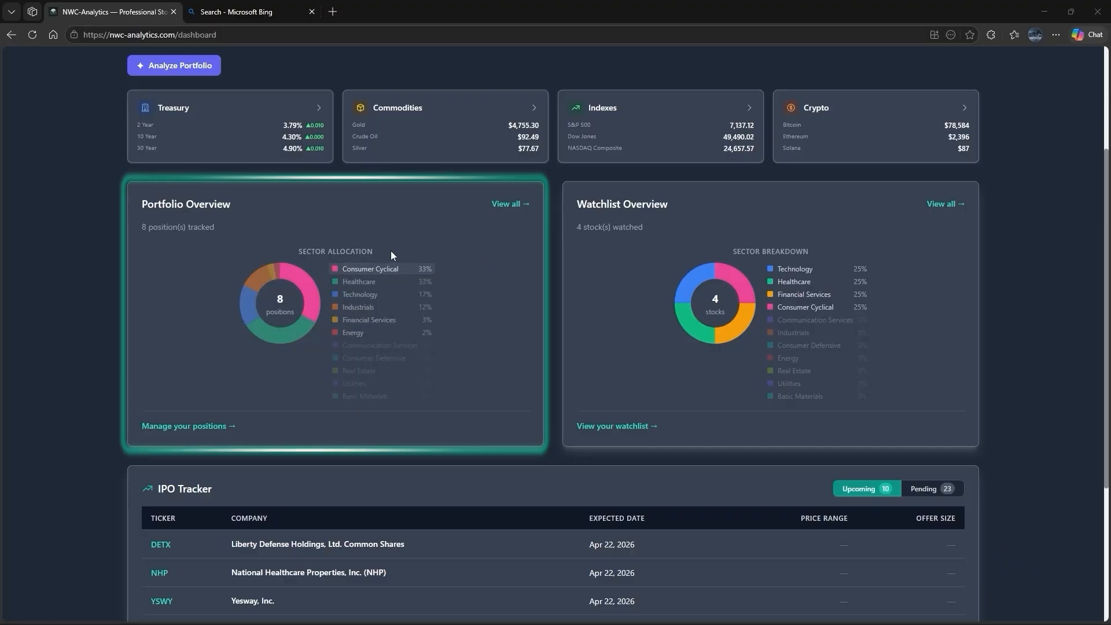
mouse_move(316, 312)
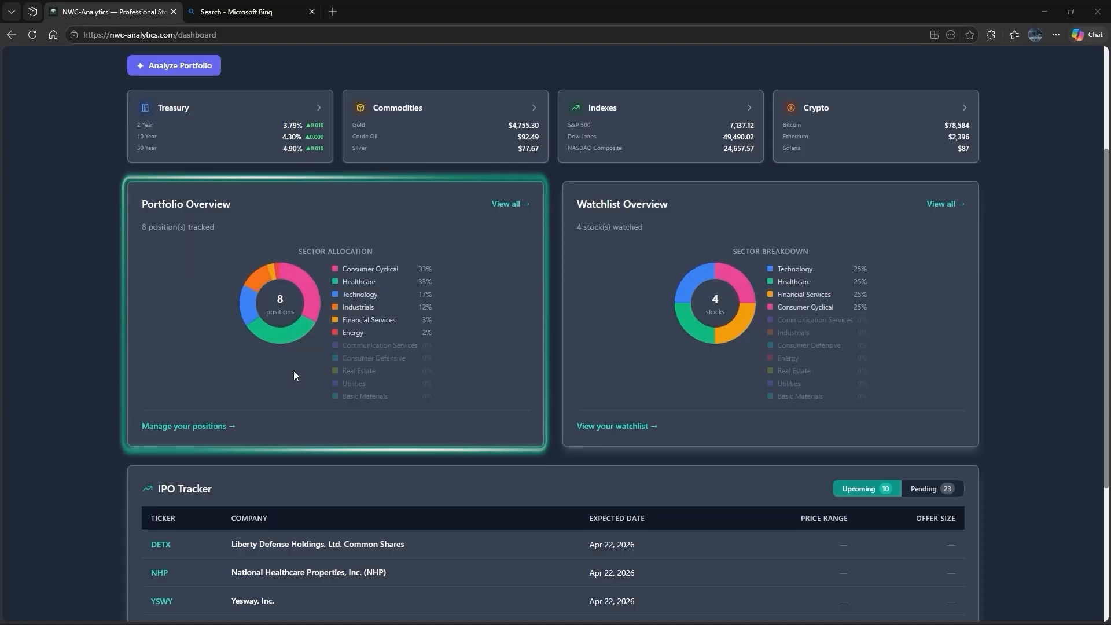
mouse_move(372, 273)
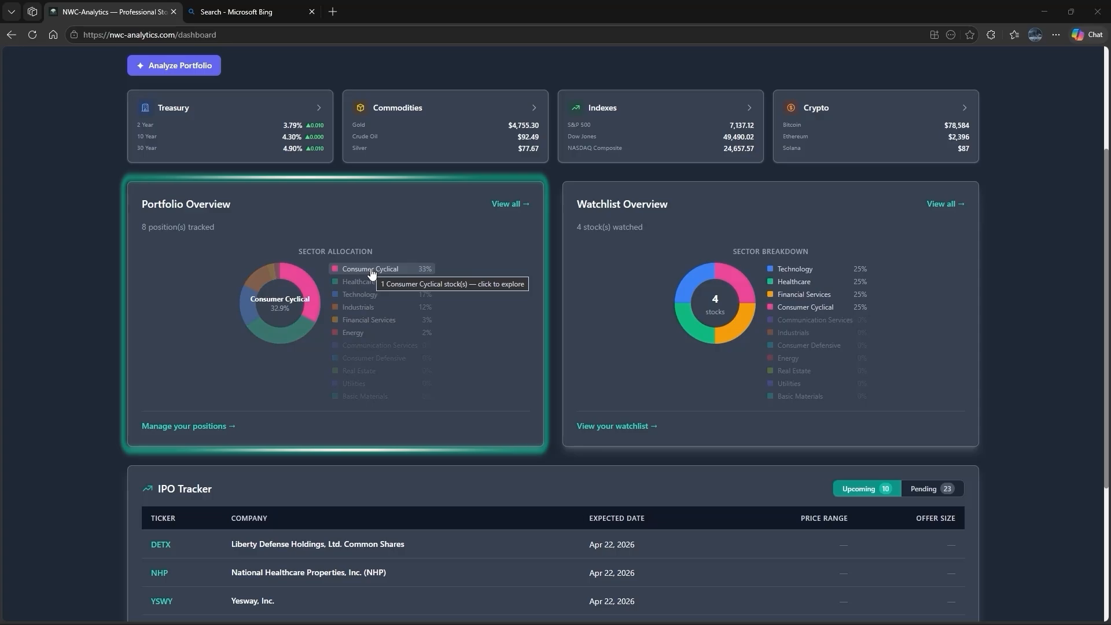
left_click(372, 272)
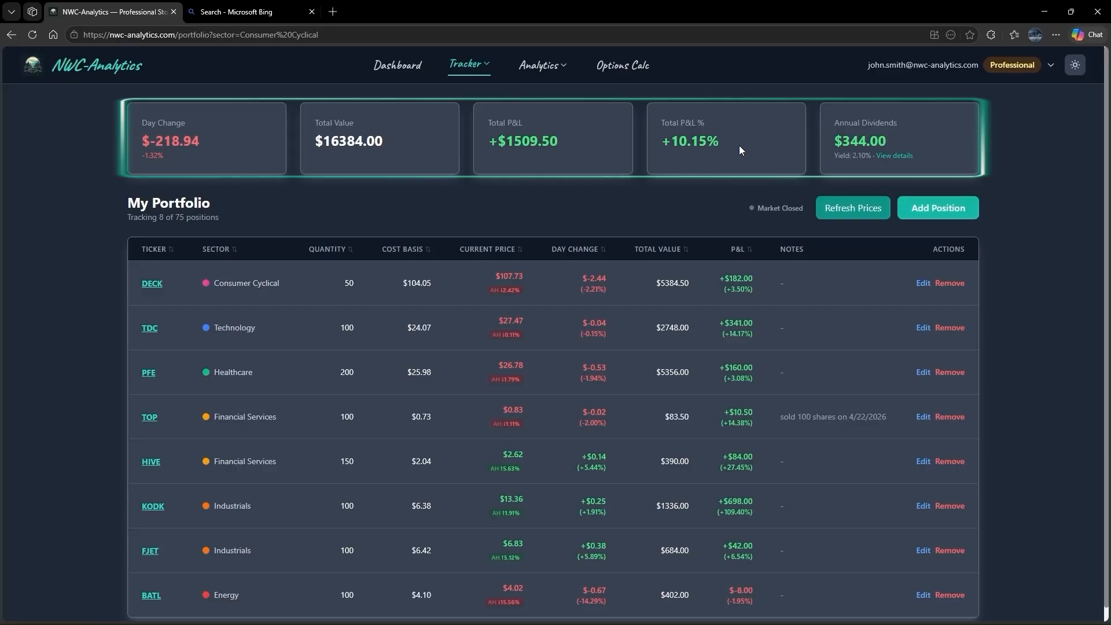
- View the annual dividend income details of the portfolio and close them
left_click(882, 142)
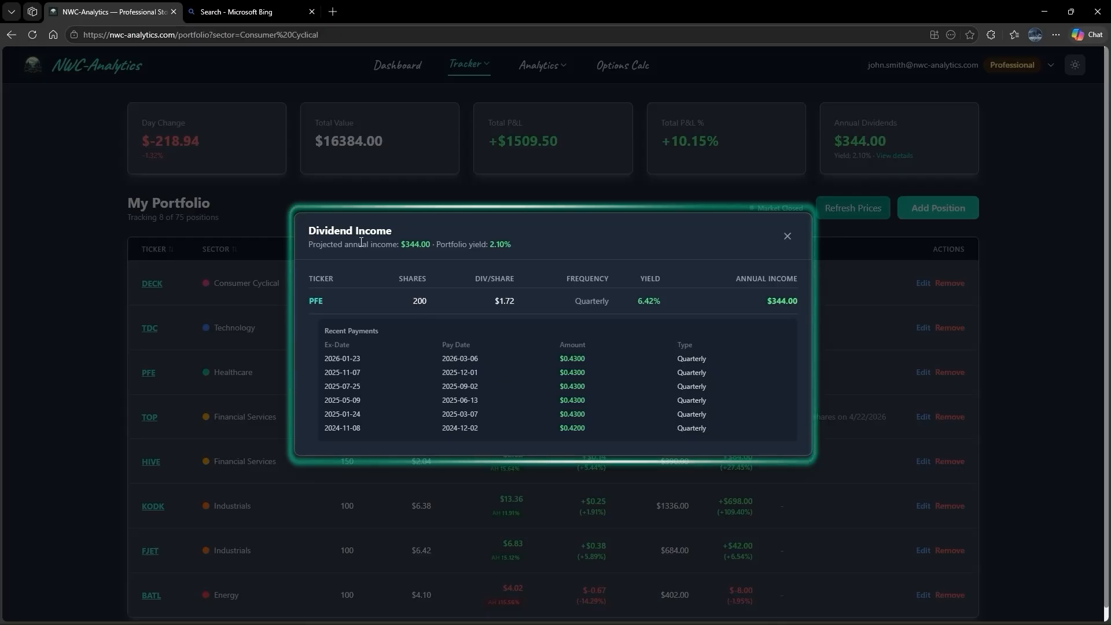
left_click(787, 237)
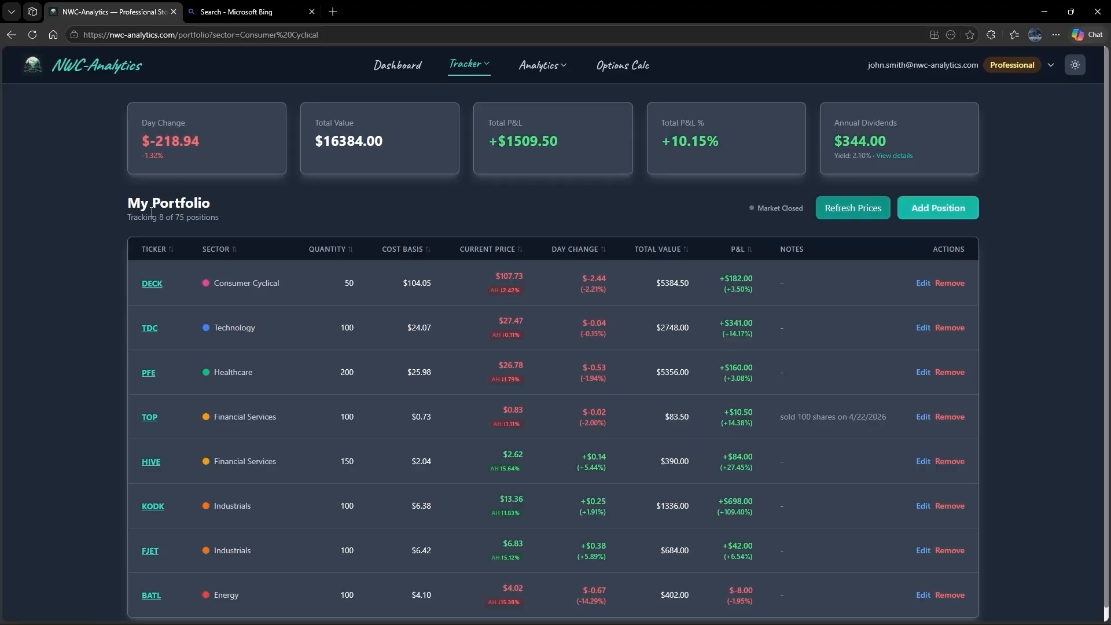
left_click(247, 218)
- Sort the holdings by ticker in both directions, by sector, quantity and cost basis, ending with day change in descending order
left_click(160, 249)
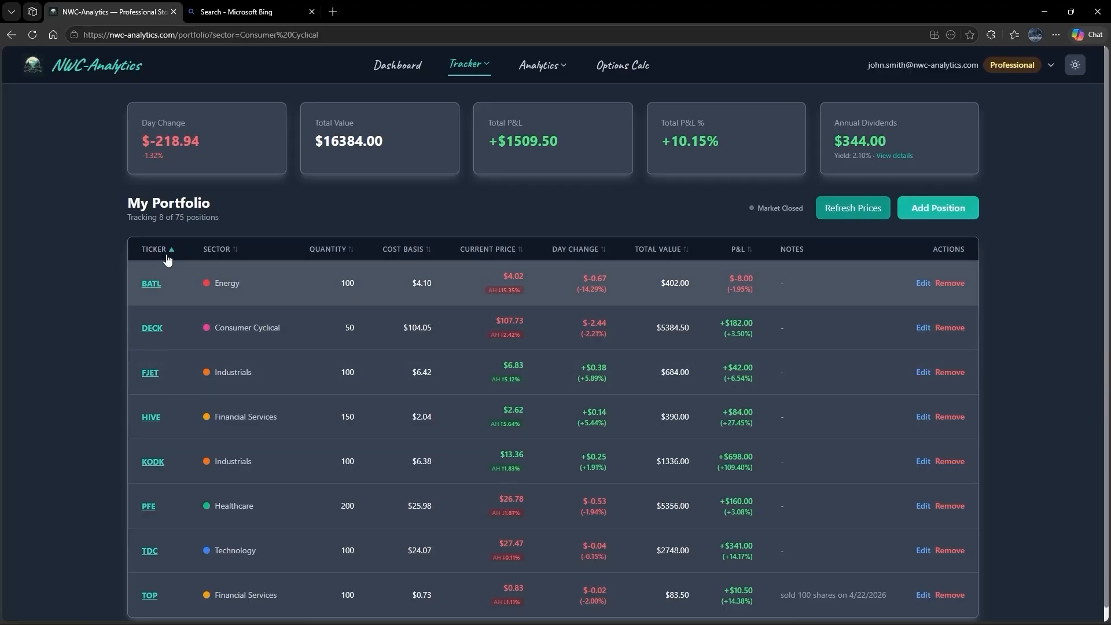
left_click(167, 254)
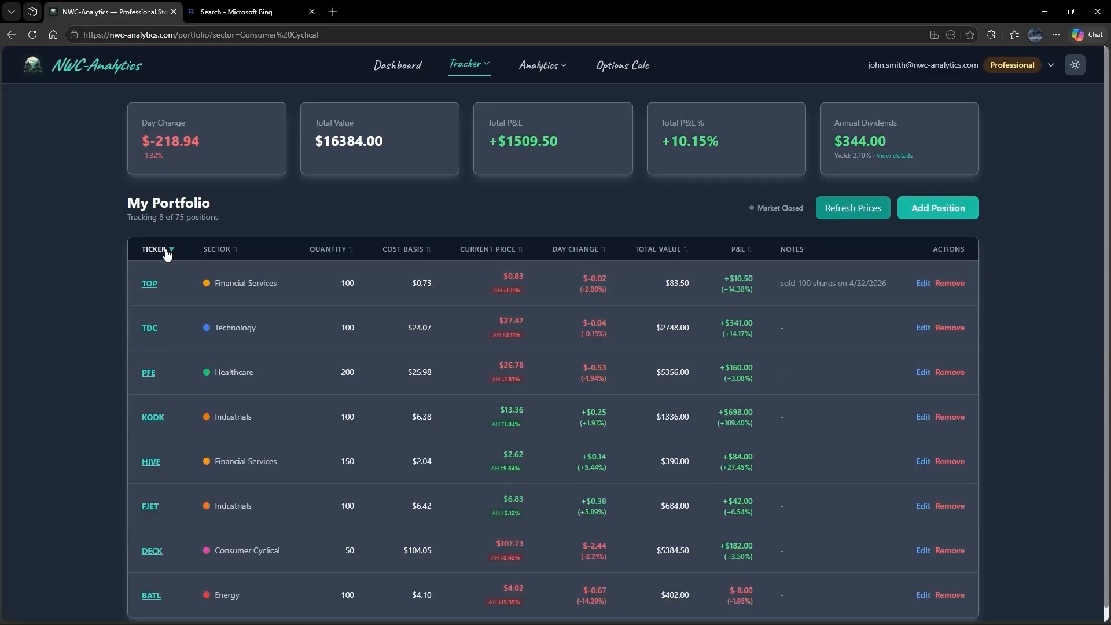
left_click(216, 252)
left_click(318, 252)
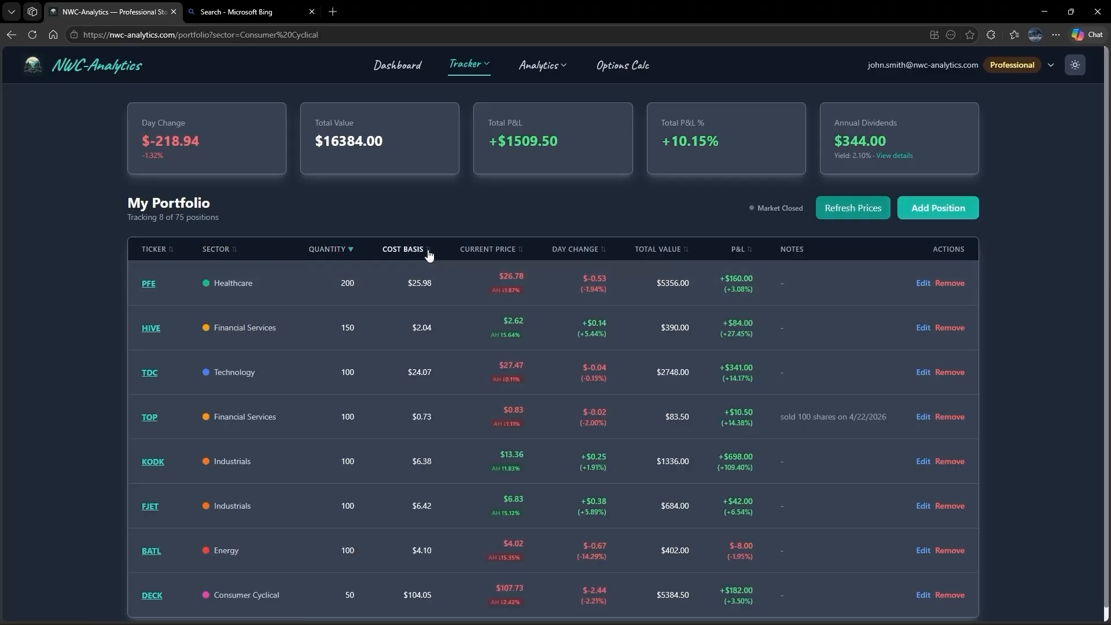
left_click(403, 251)
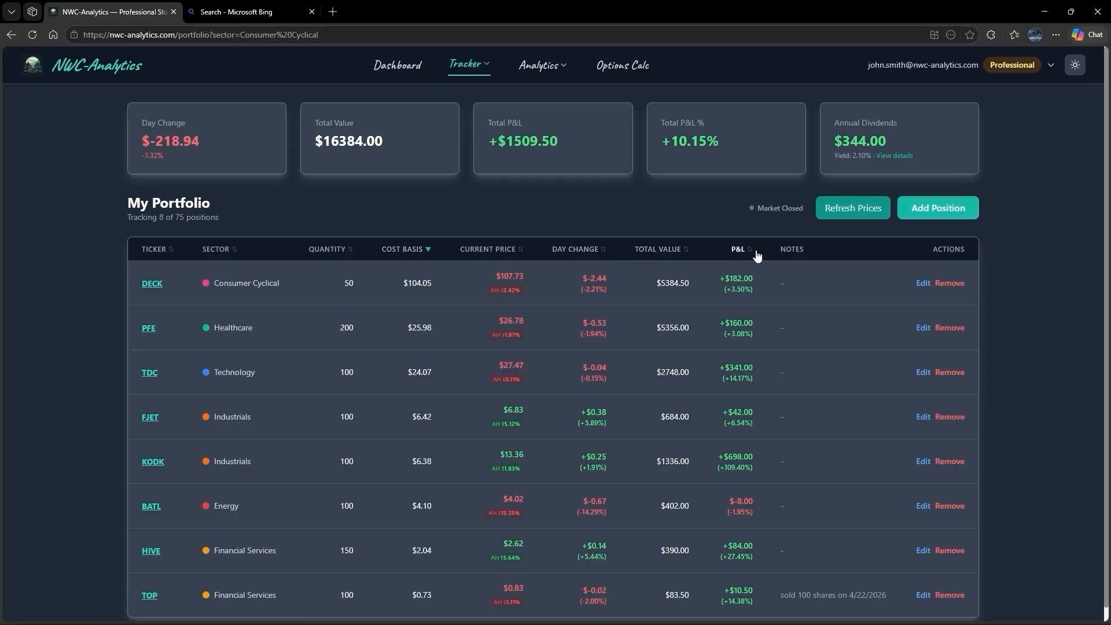
left_click(585, 250)
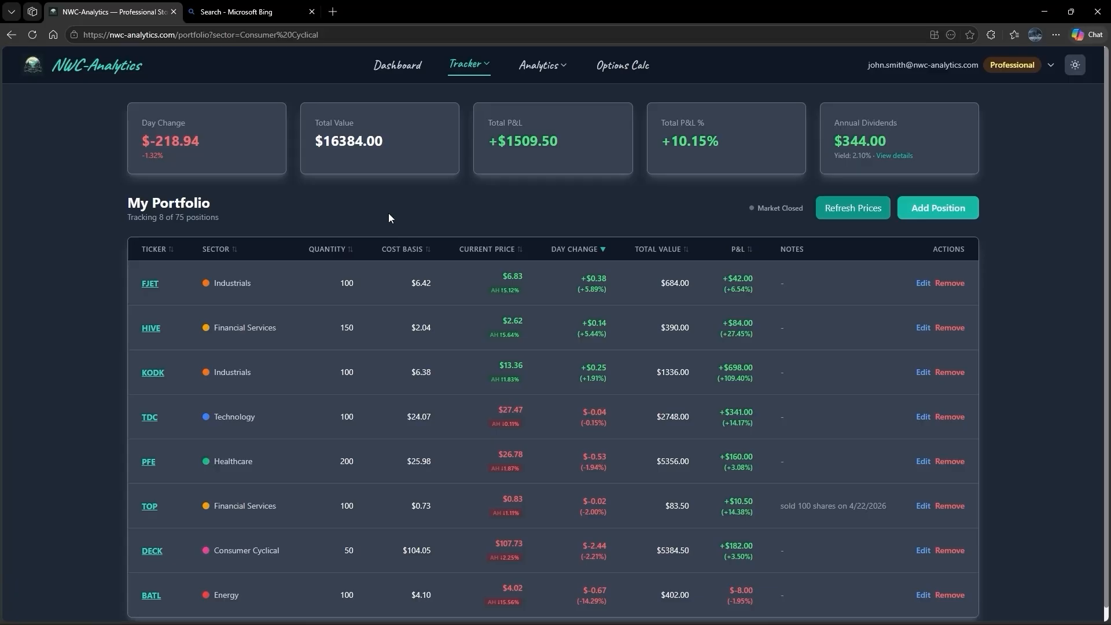
left_click(480, 66)
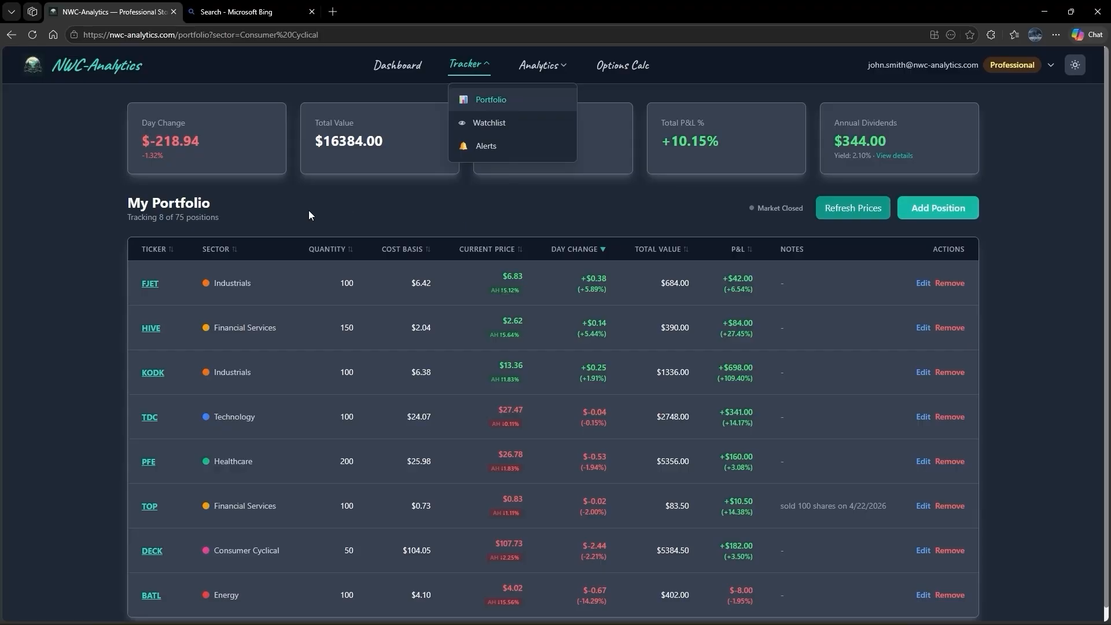
left_click(276, 209)
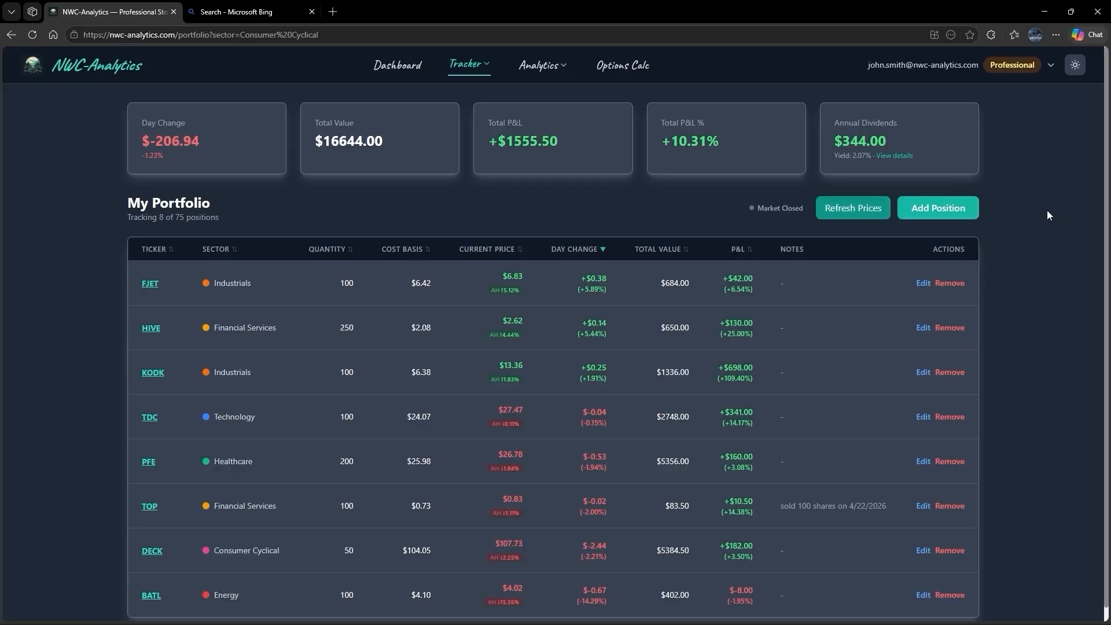
- Start a new portfolio position for ticker AAPL with a quantity of 100
left_click(938, 207)
left_click(267, 304)
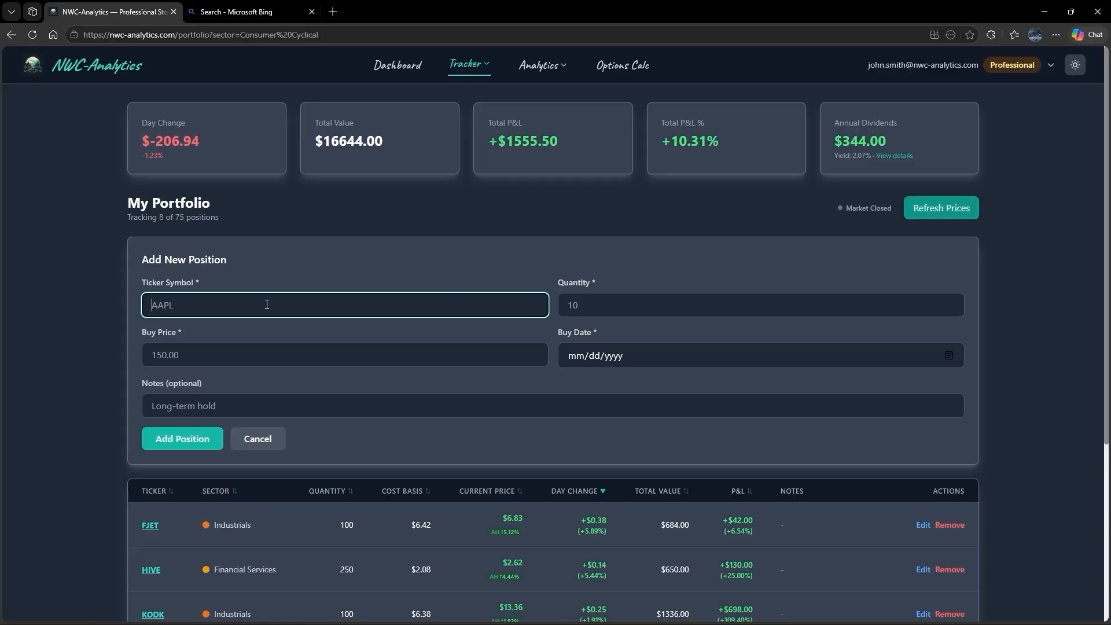
type("AAPL")
key("Return")
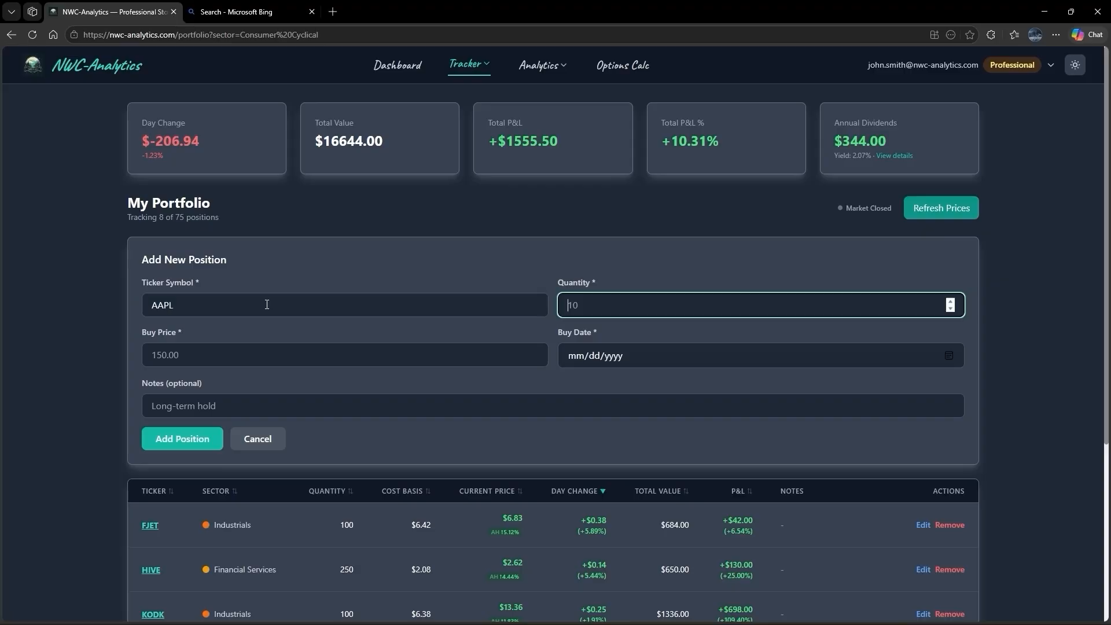
type("100")
key("Tab")
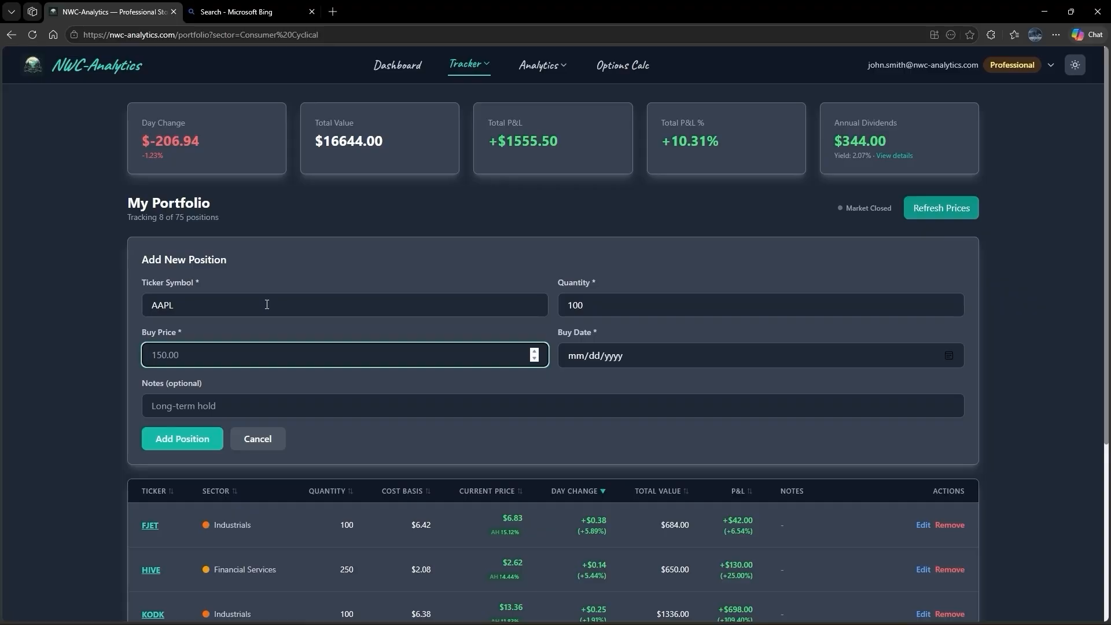
- Set the AAPL buy price to 250.00, the buy date to 04/22/2026 and the note to "testing", and add the position
type("250.00")
key("Tab")
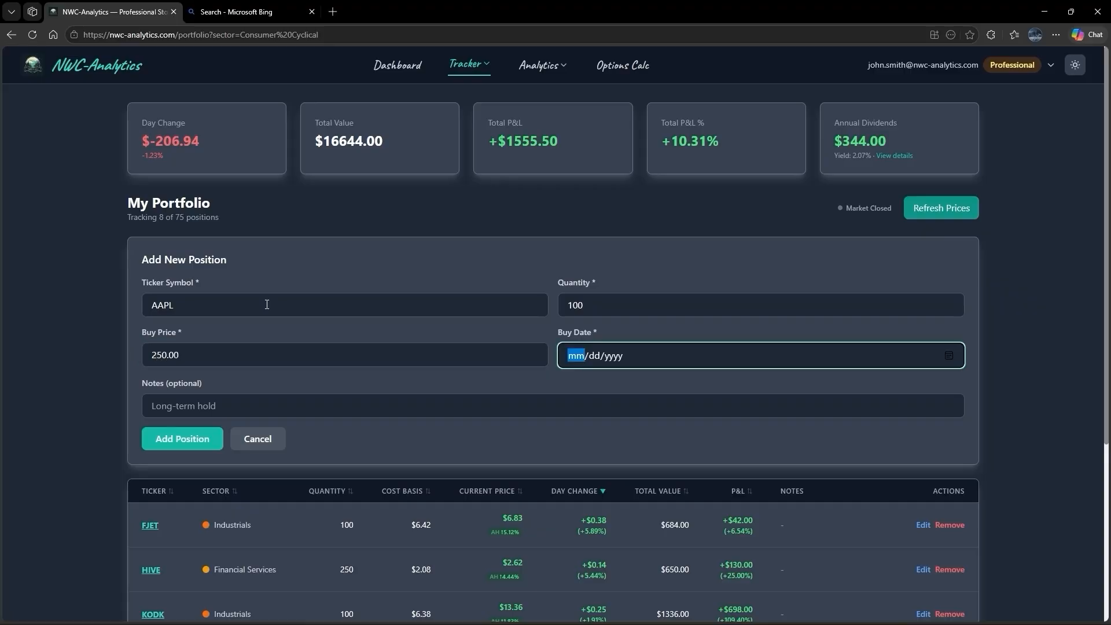
type("04/22/2026")
key("Tab")
key("Tab")
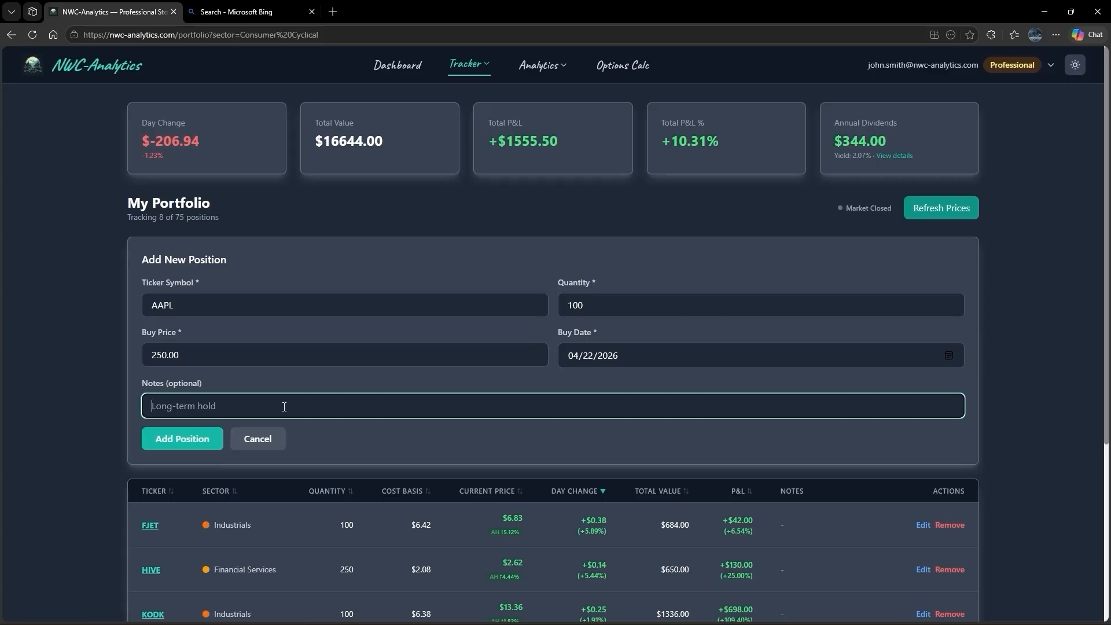
type("testing")
left_click(188, 444)
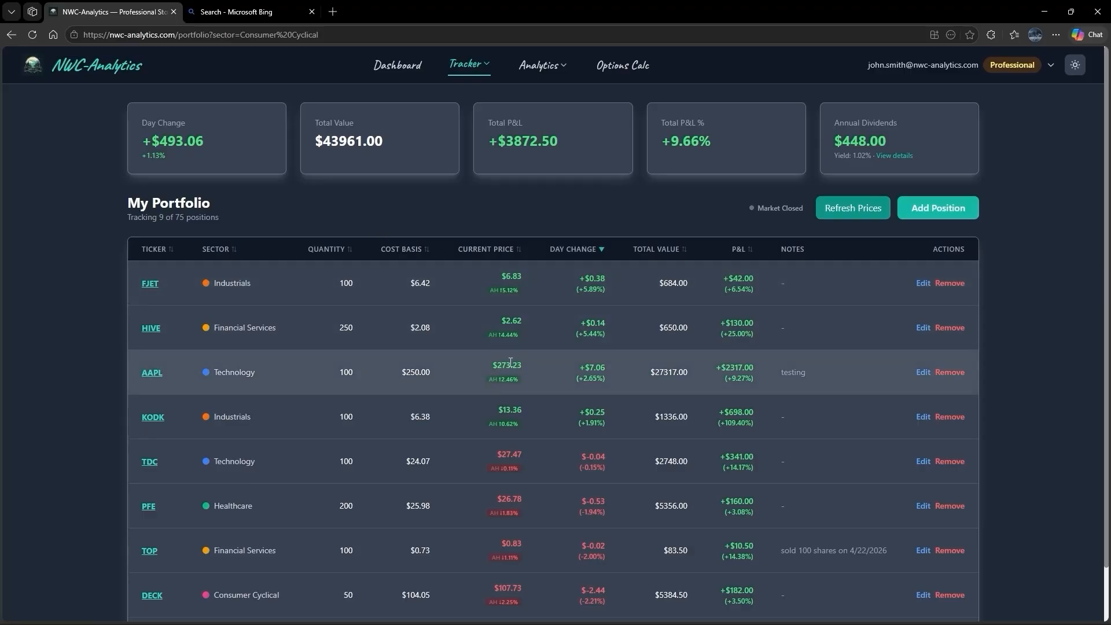
- Start another new portfolio position for ticker ULTY with a quantity of 100
left_click(939, 210)
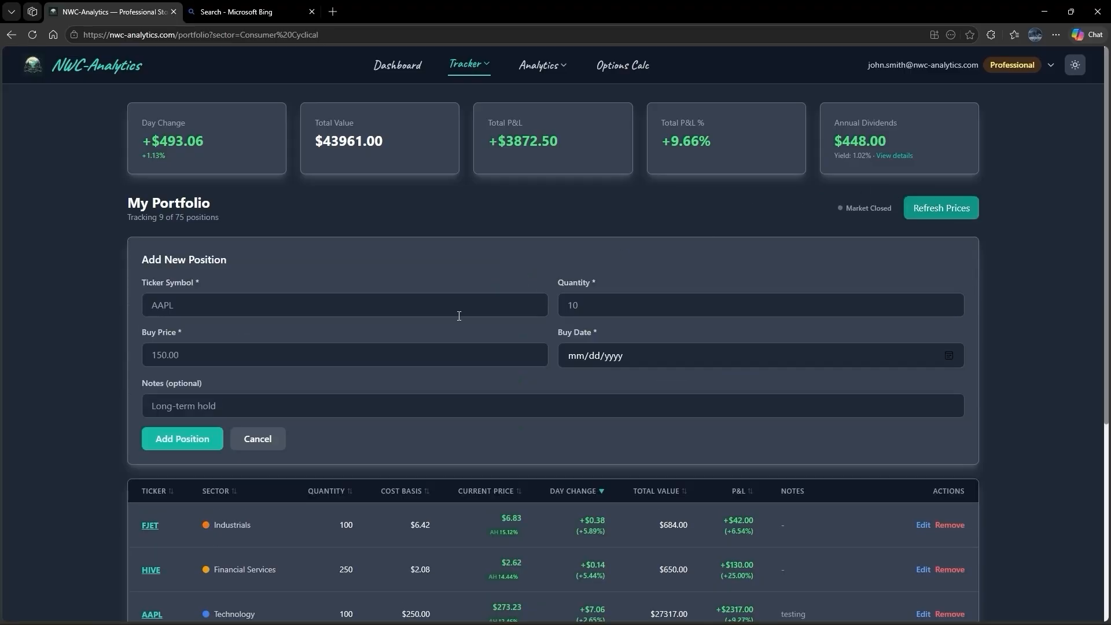
left_click(270, 306)
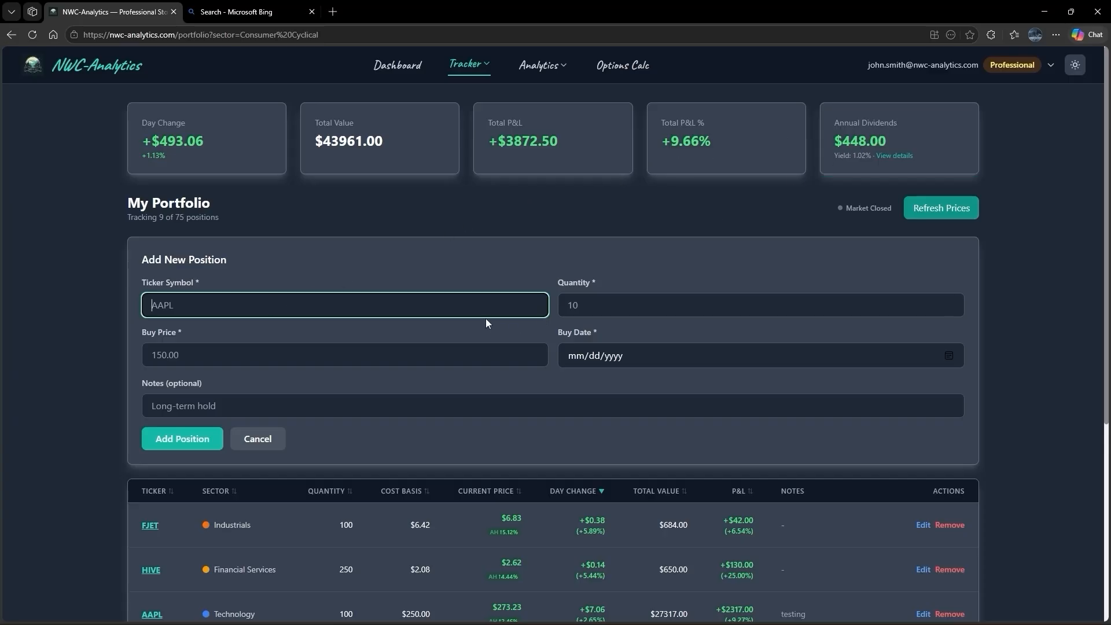
type("U")
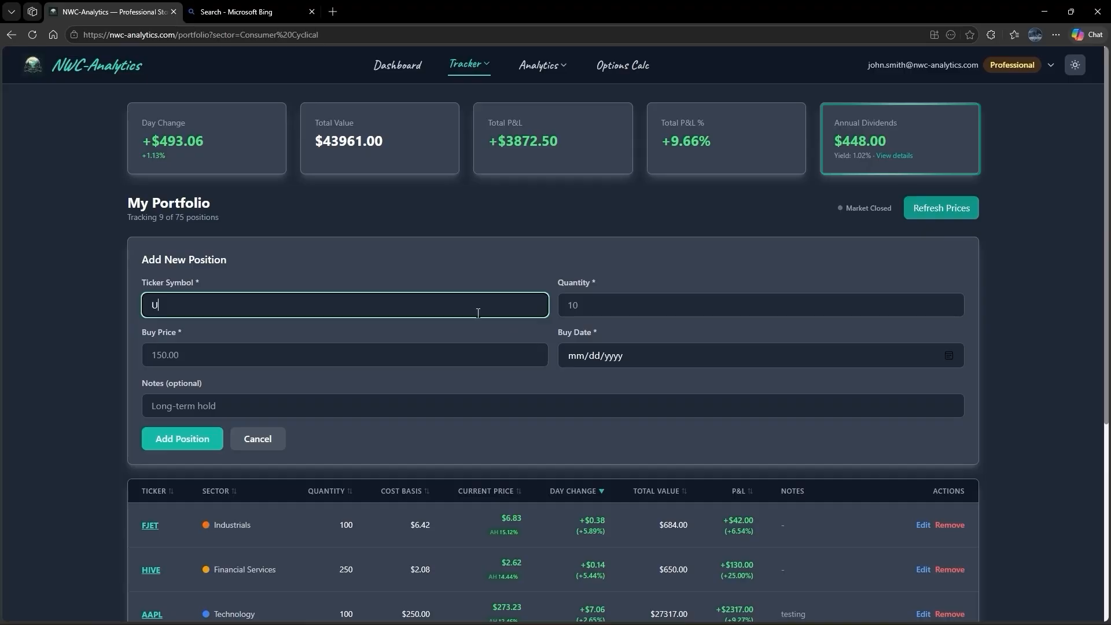
type("LTY")
key("Tab")
key("Return")
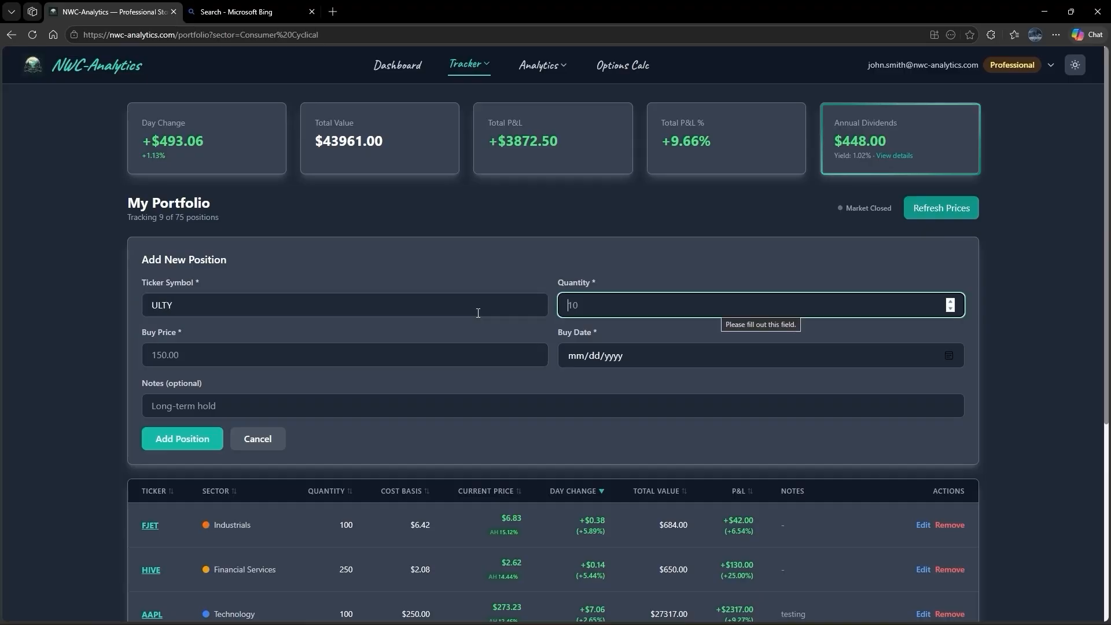
type("100")
key("Tab")
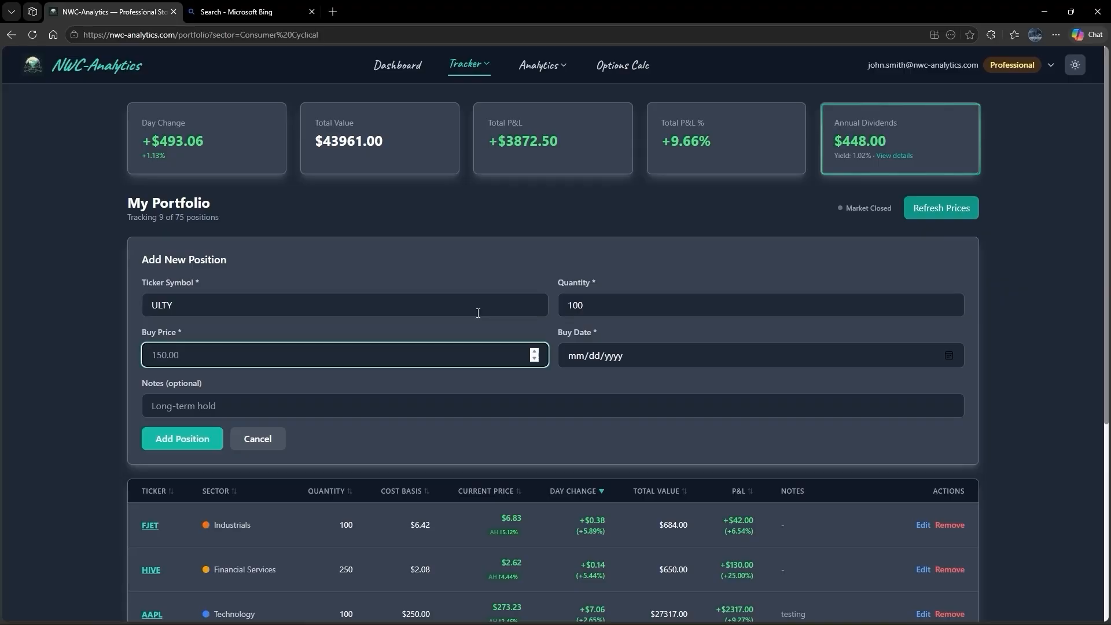
- Set the ULTY buy price to 32.05 and the buy date to 04/22/2026, and add the position without notes
type("32.05")
key("Tab")
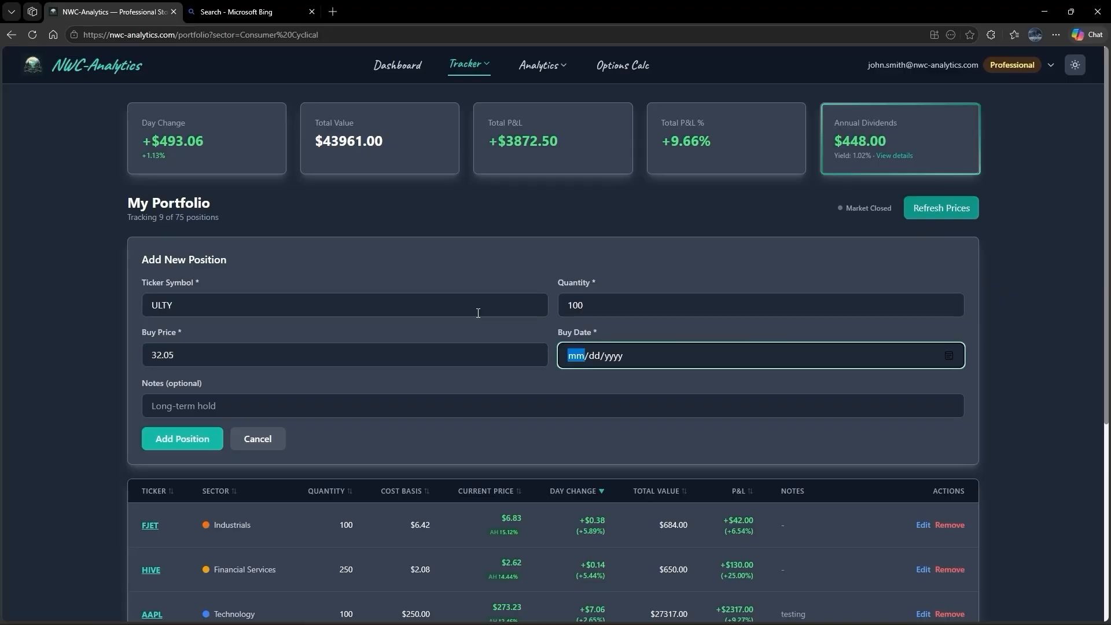
type("04/22/202")
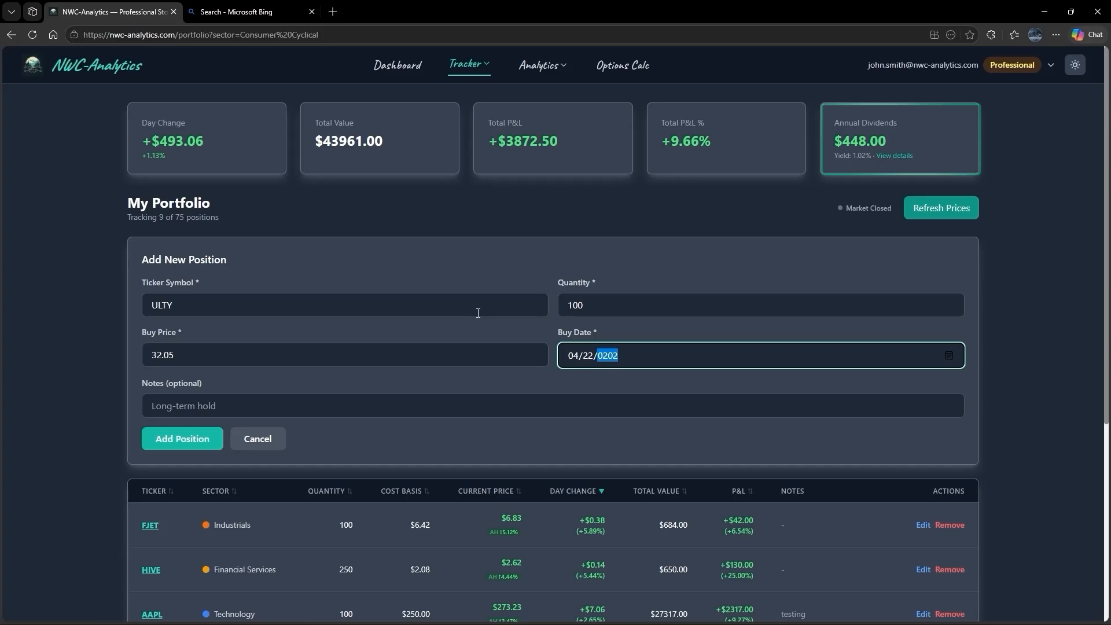
type("6")
key("Tab")
key("Tab")
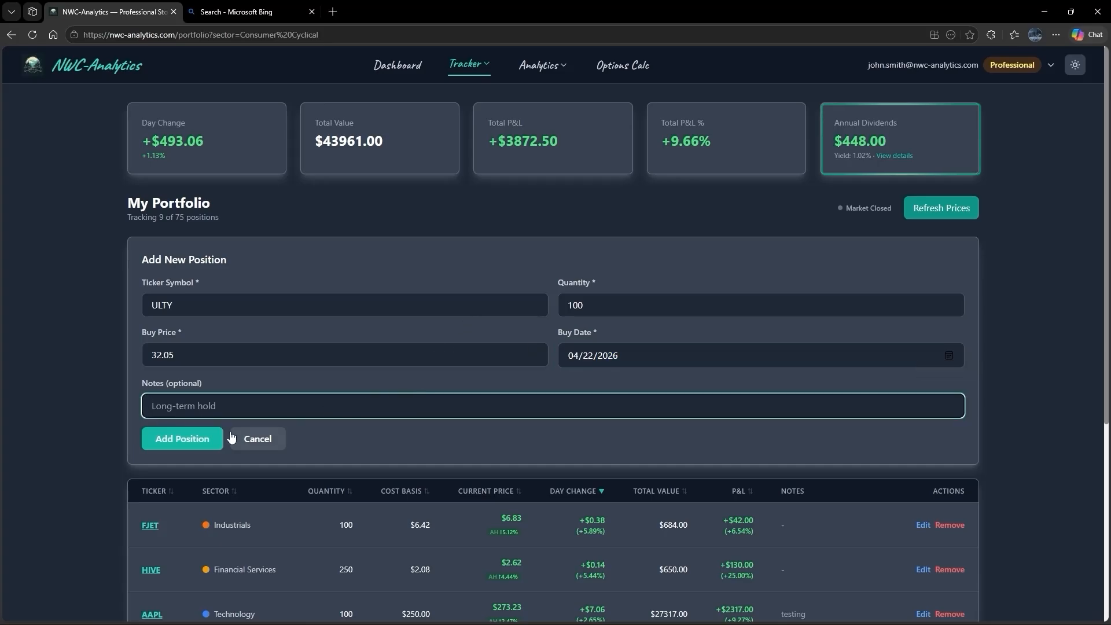
left_click(204, 441)
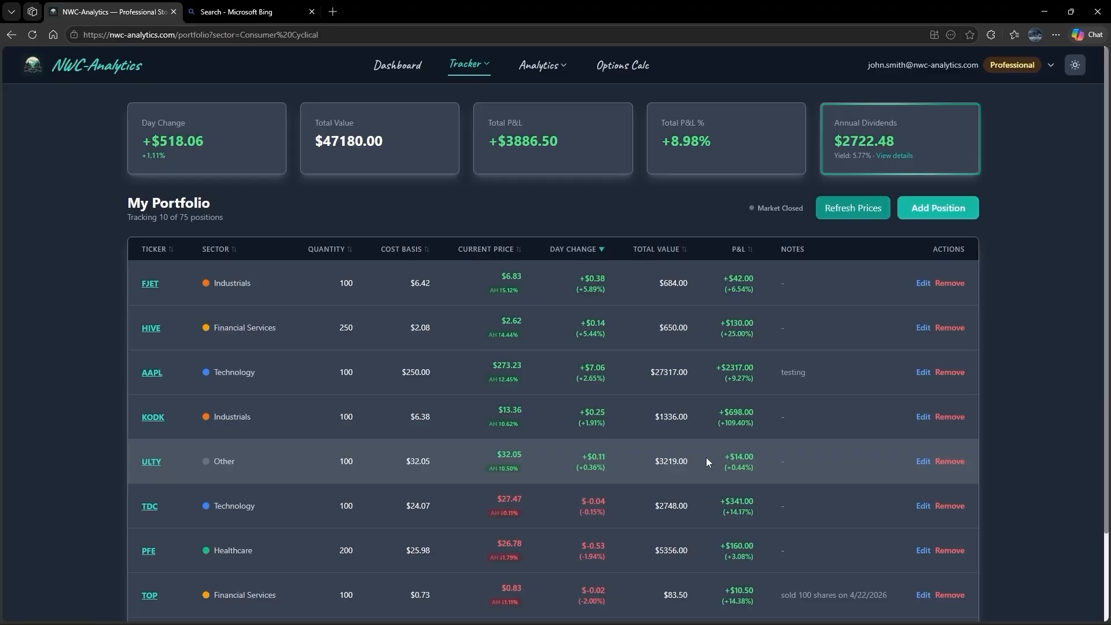
- Review the portfolio's dividend income details including the added AAPL and ULTY positions, and close them
left_click(915, 125)
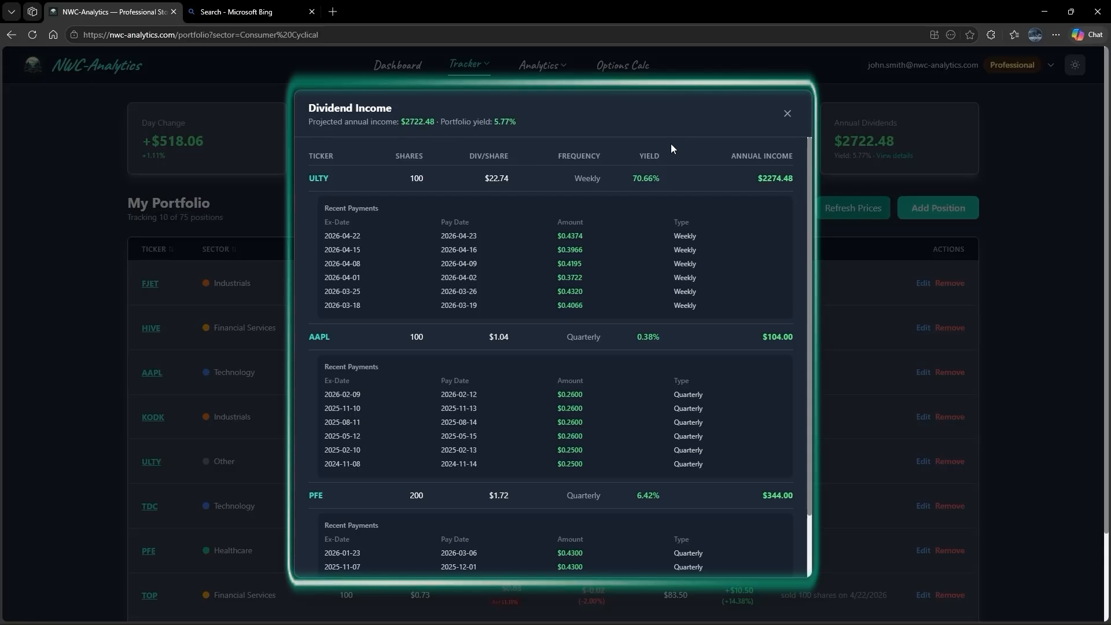
left_click(787, 114)
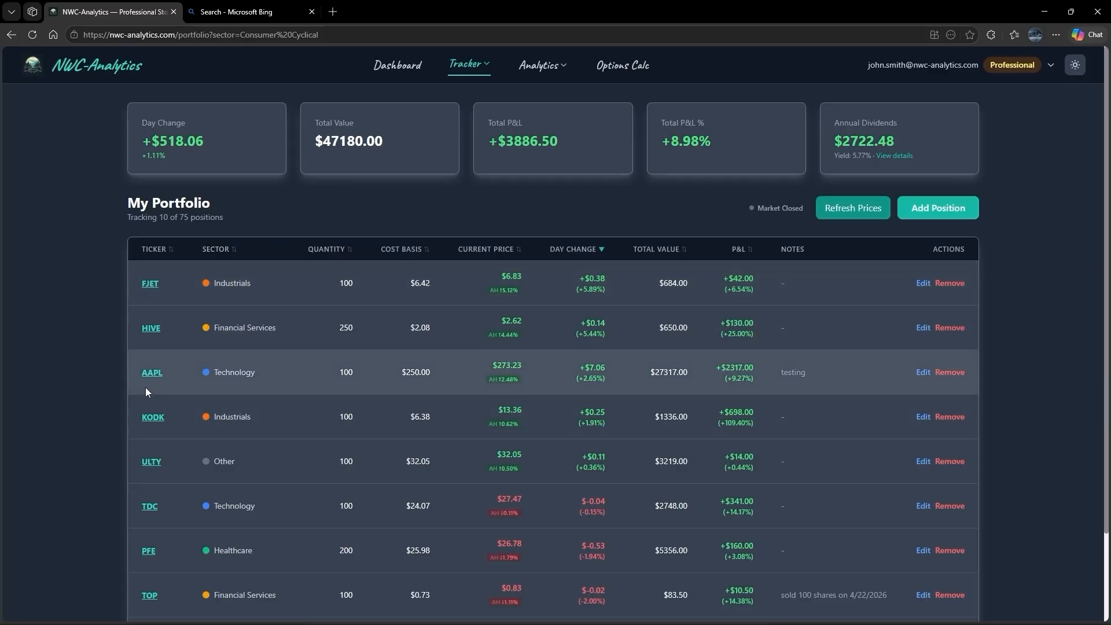
- Start a new position for the already held ticker FJET with a quantity of 100
left_click(930, 208)
left_click(325, 305)
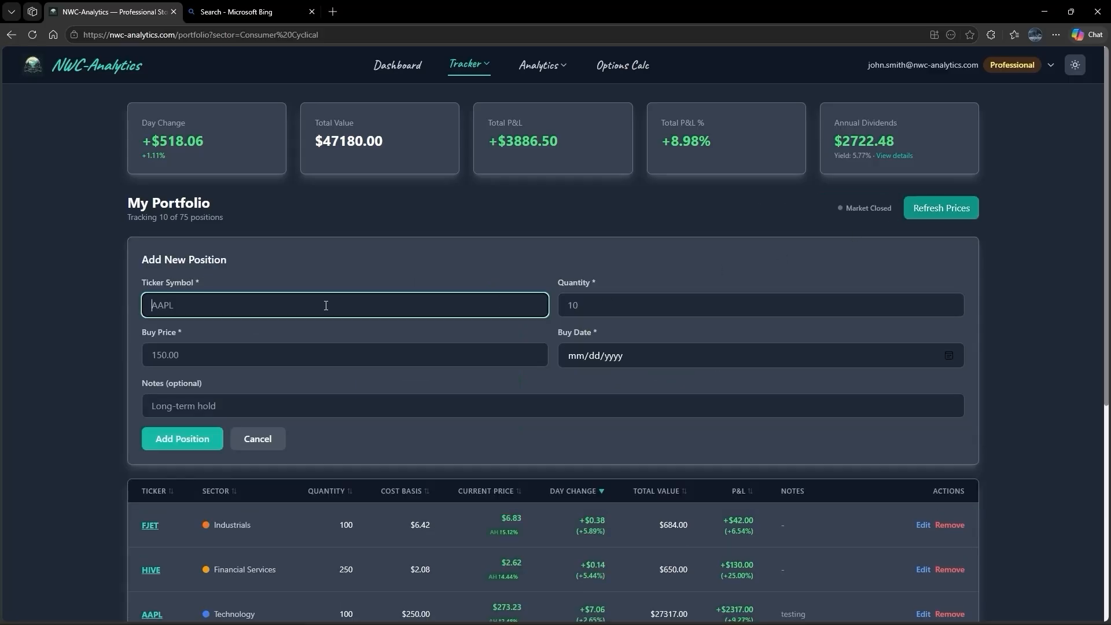
type("FJET")
key("Return")
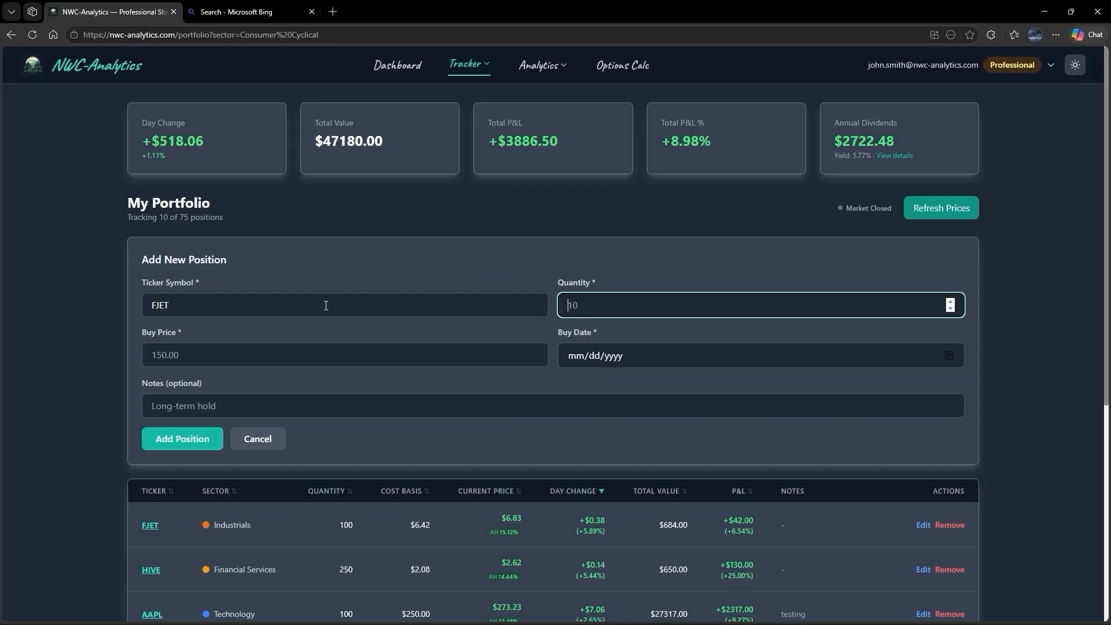
type("100")
key("Tab")
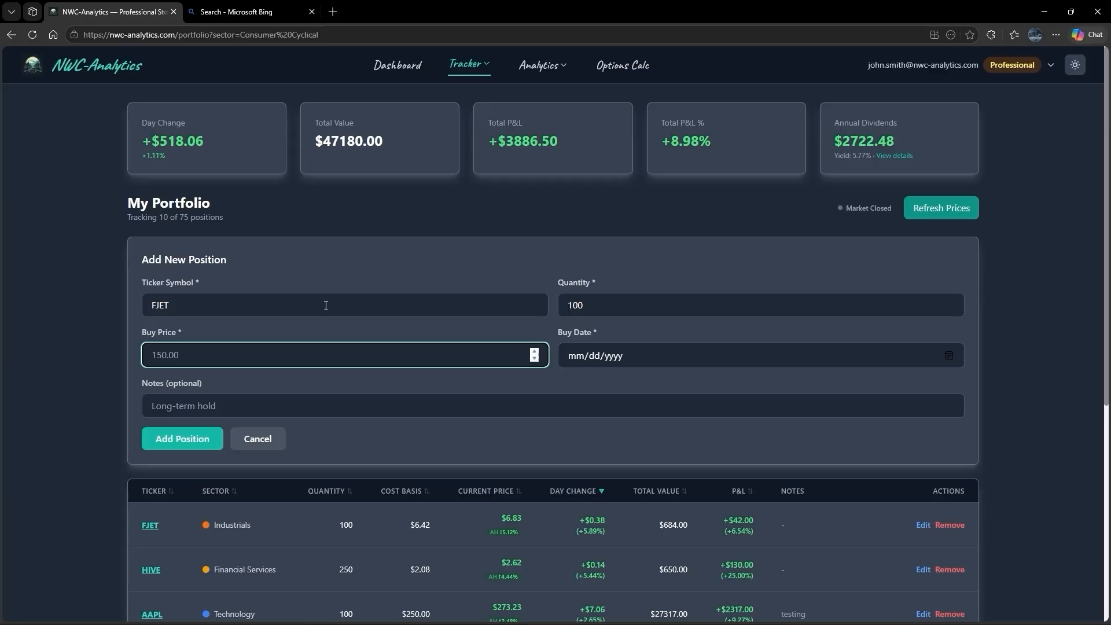
- Set the buy price of the new FJET position to 6.83
type("6.83")
key("Tab")
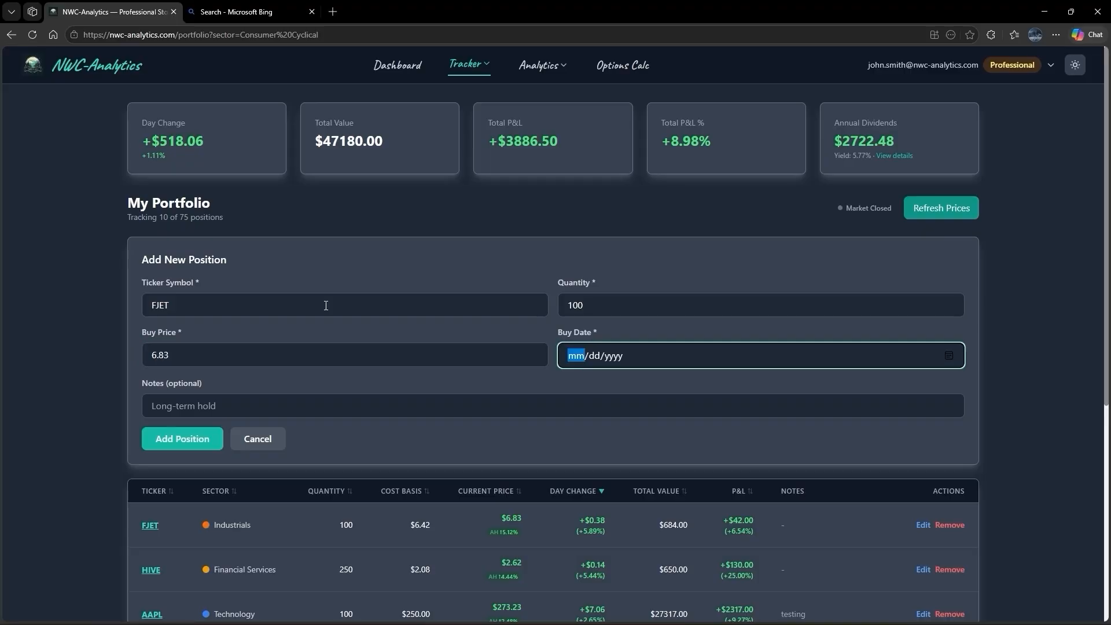
- Set the buy date to 04/22/2026 and add the FJET position to the portfolio without notes
type("04/22/2026")
key("Tab")
key("Tab")
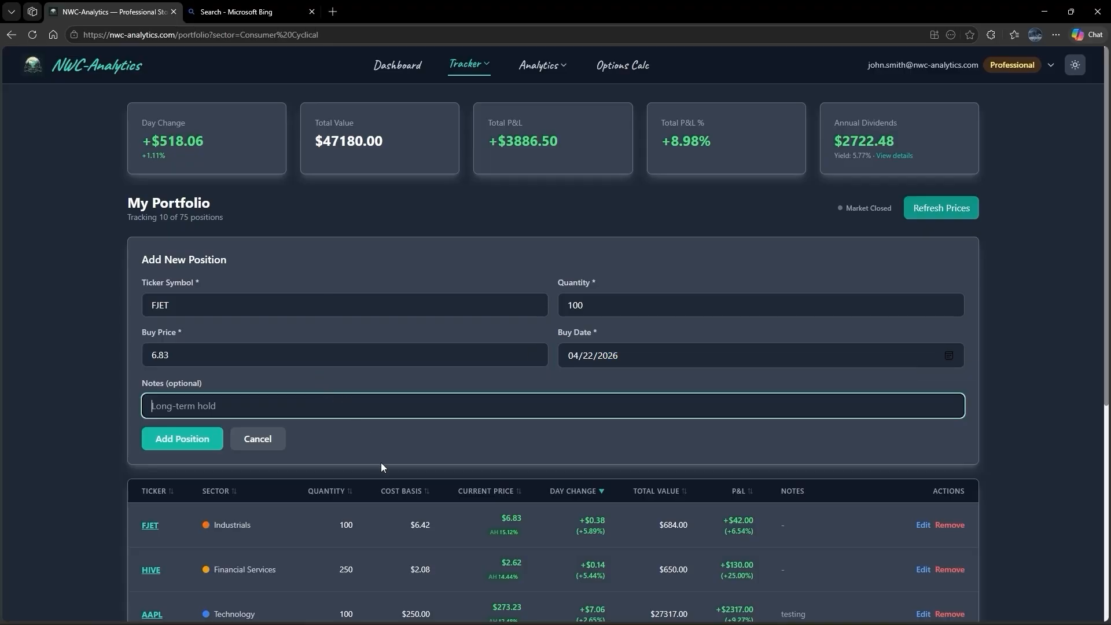
scroll(390, 510, "down", 2)
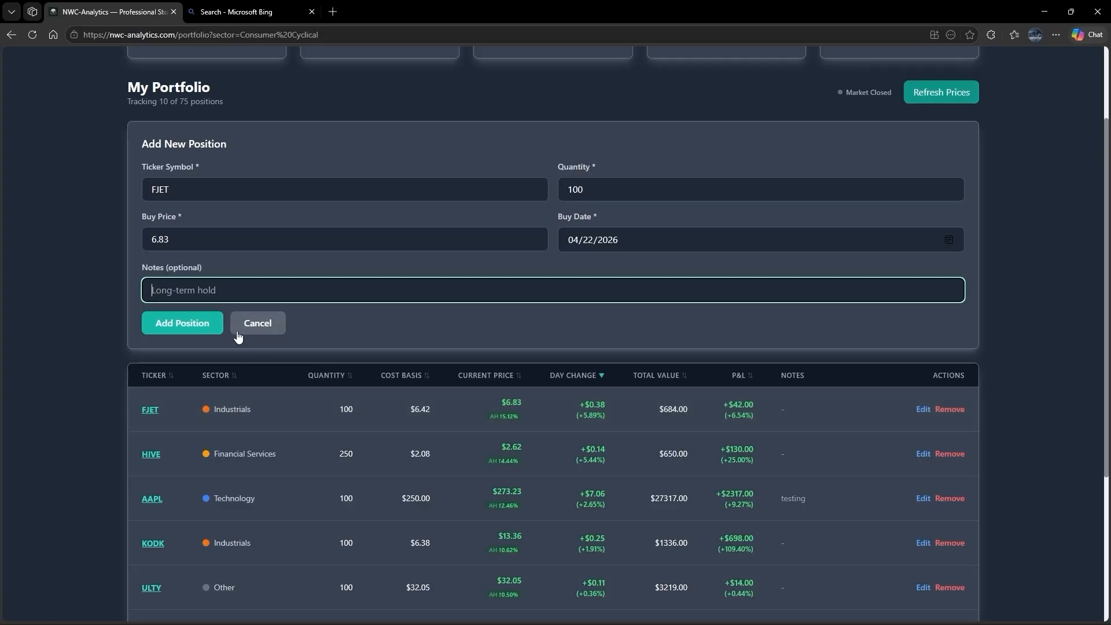
left_click(197, 330)
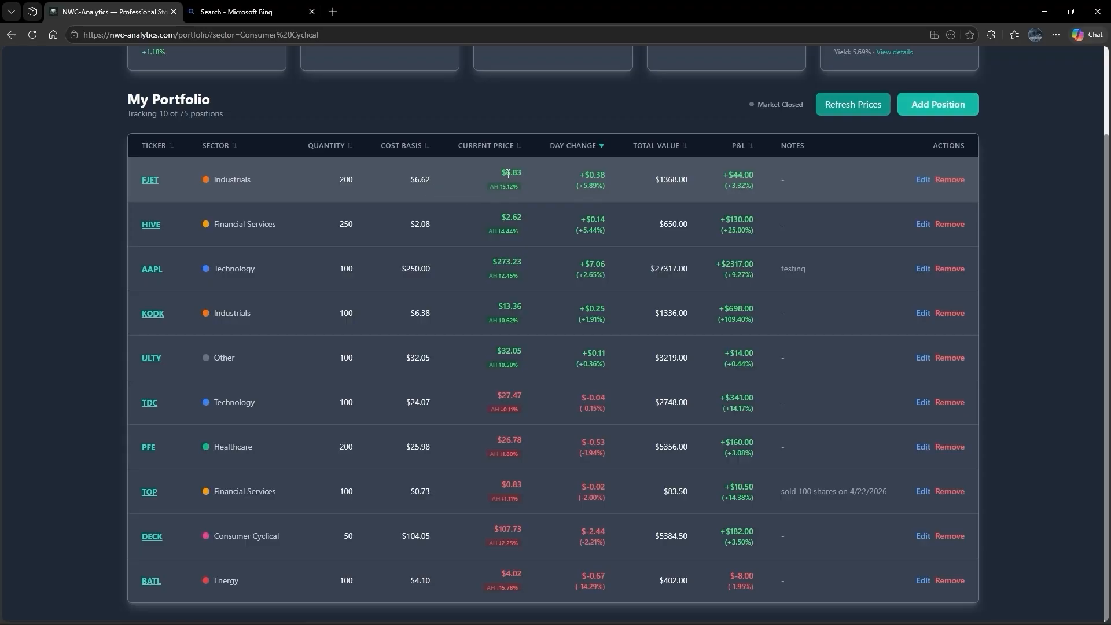
- Edit the HIVE position and set its quantity to 150, keeping the cost basis
scroll(648, 182, "up", 1)
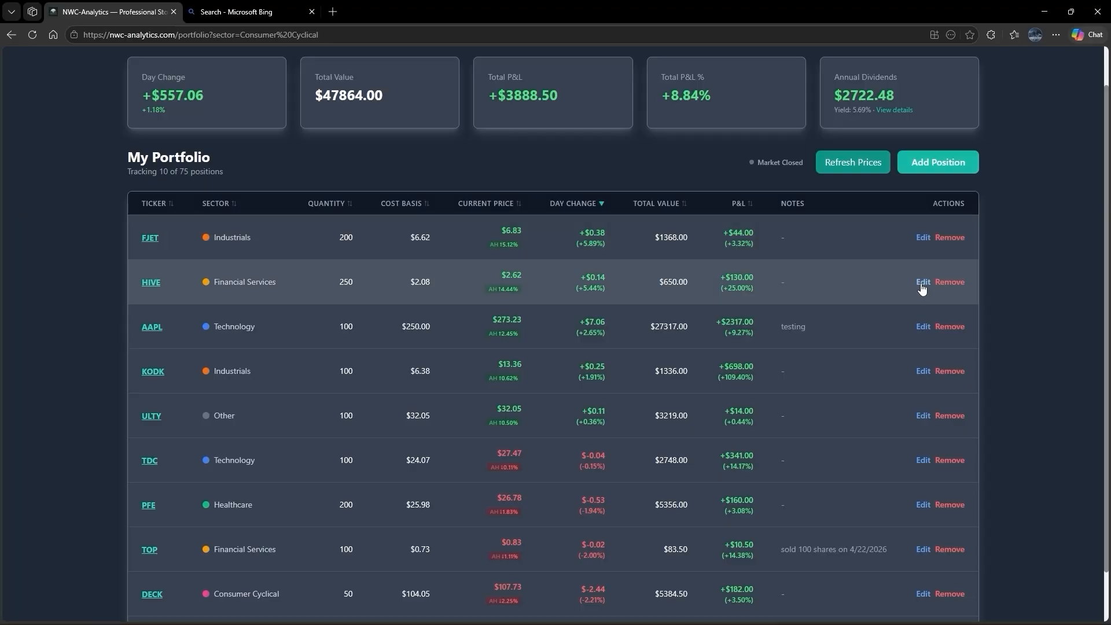
left_click(922, 282)
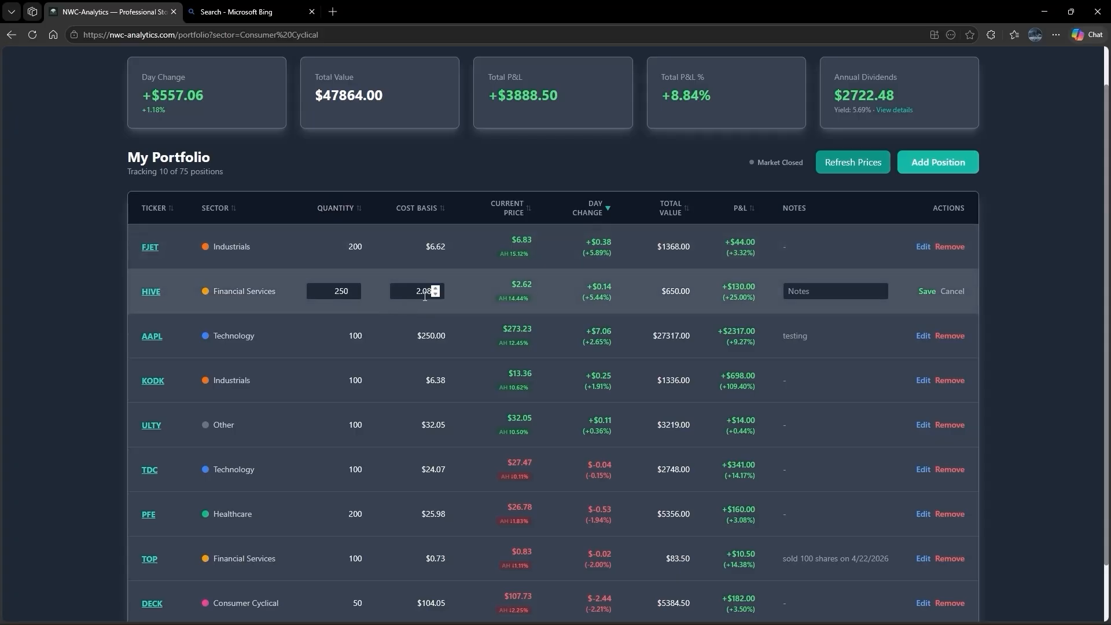
double_click(335, 294)
type("150")
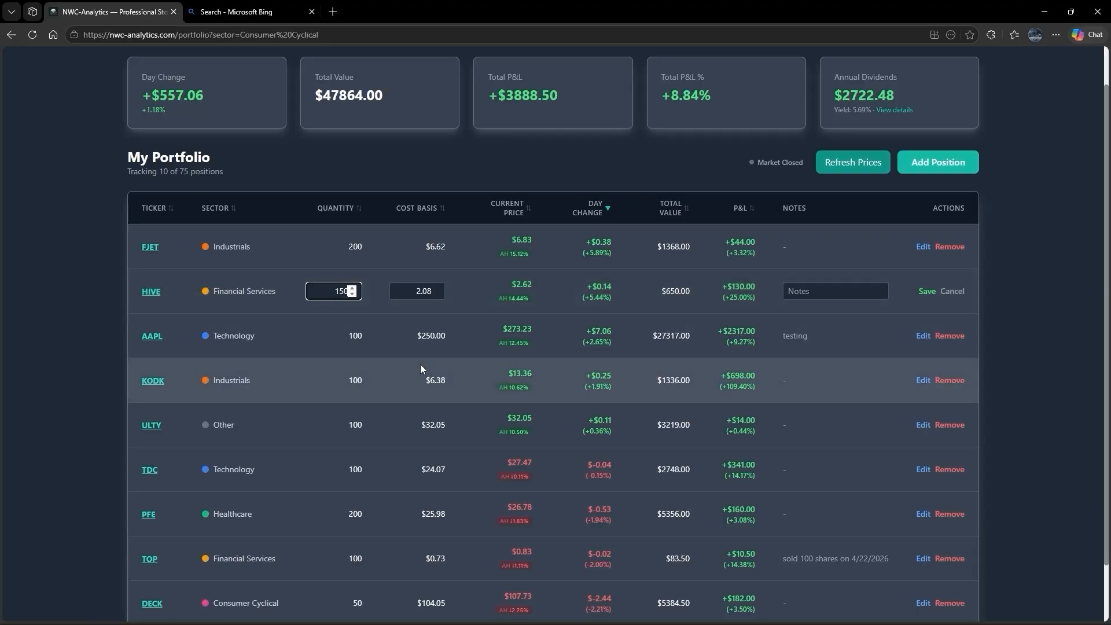
key("Tab")
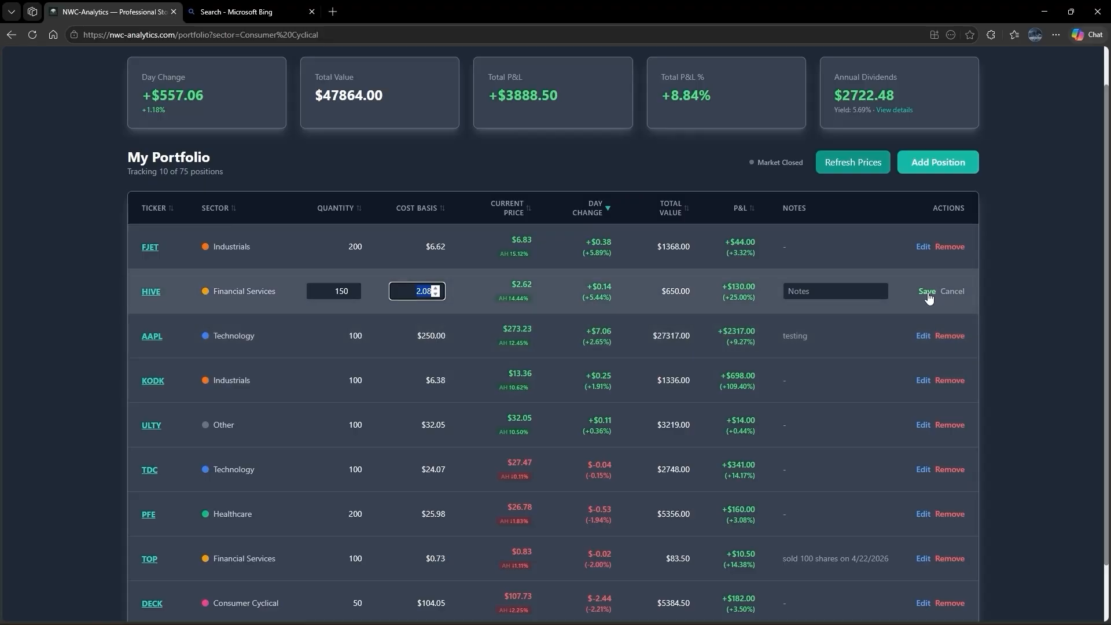
- Enter the note "sold 100 on 4/22" for the HIVE position and save the edit
left_click(863, 294)
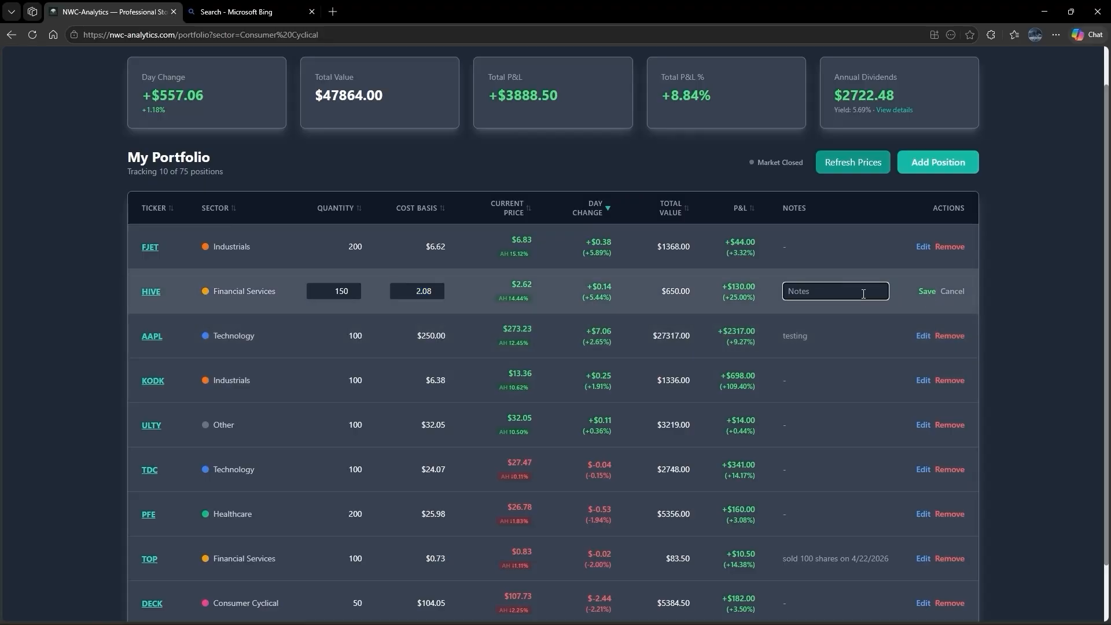
type("sold 100 on 4/22")
left_click(930, 294)
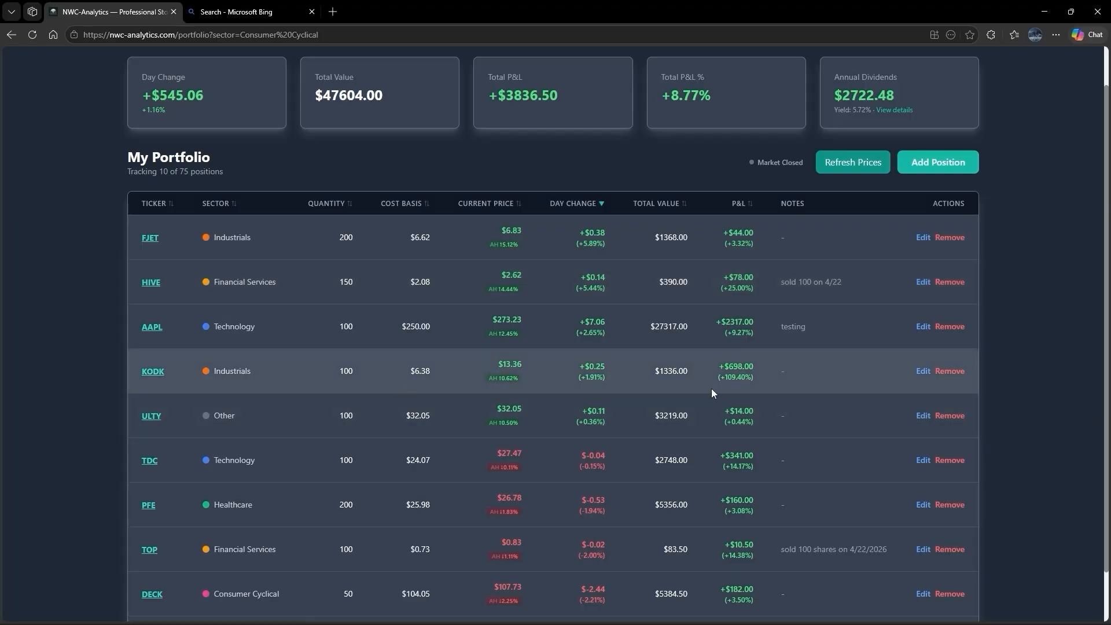
- Remove the KODK position from the portfolio and confirm the removal
left_click(948, 373)
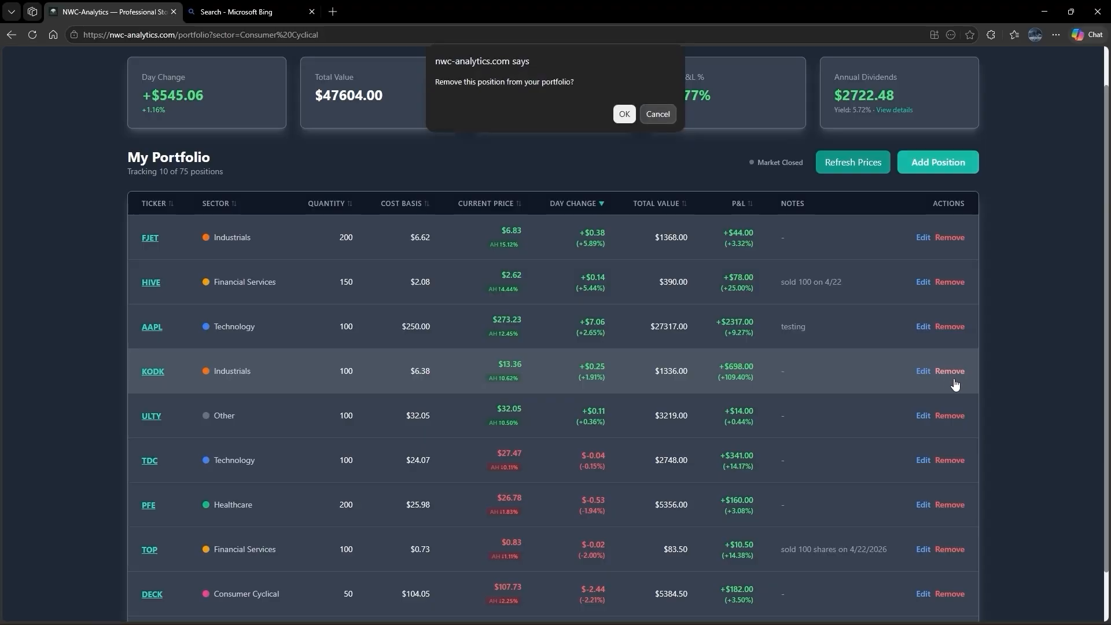
left_click(623, 115)
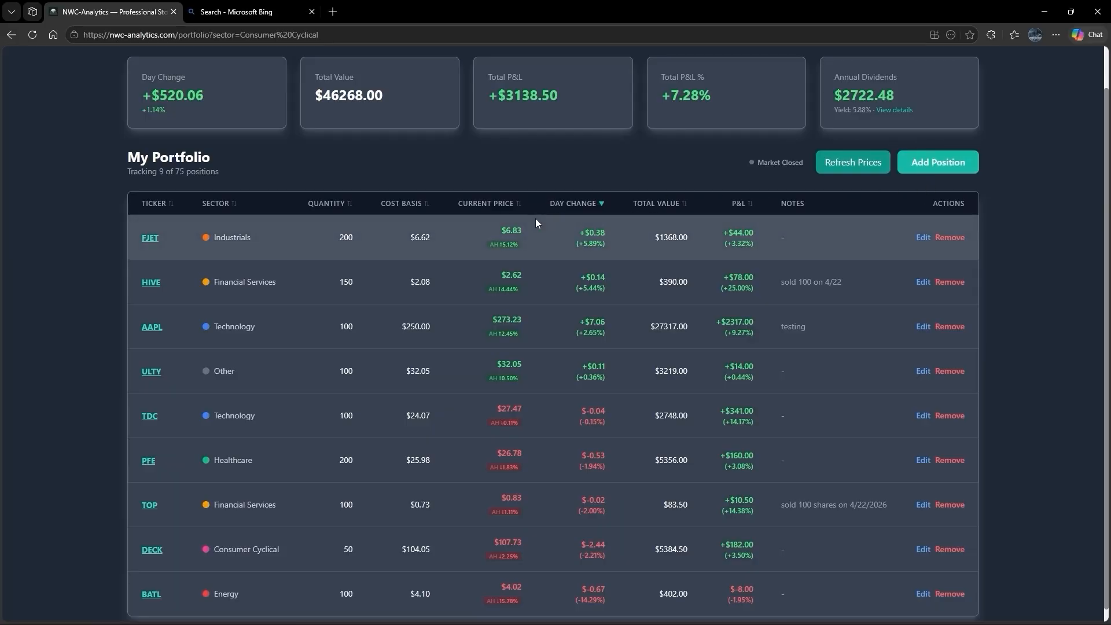
scroll(559, 213, "down", 1)
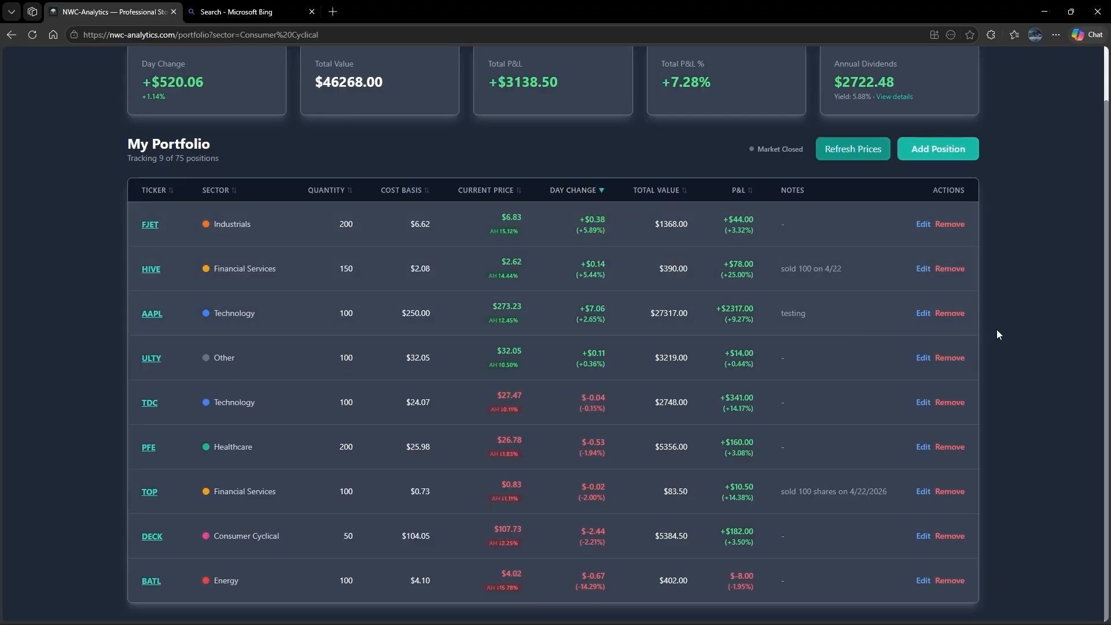
- Look over the remaining holdings and open the TDC ticker from the portfolio table
scroll(1006, 329, "up", 2)
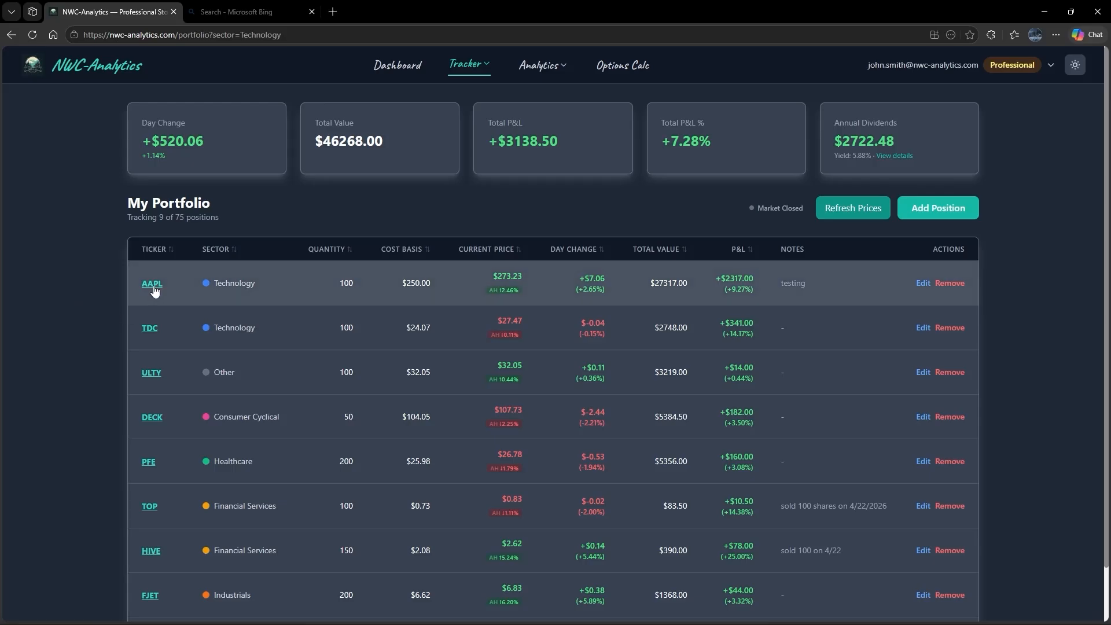
scroll(154, 291, "down", 1)
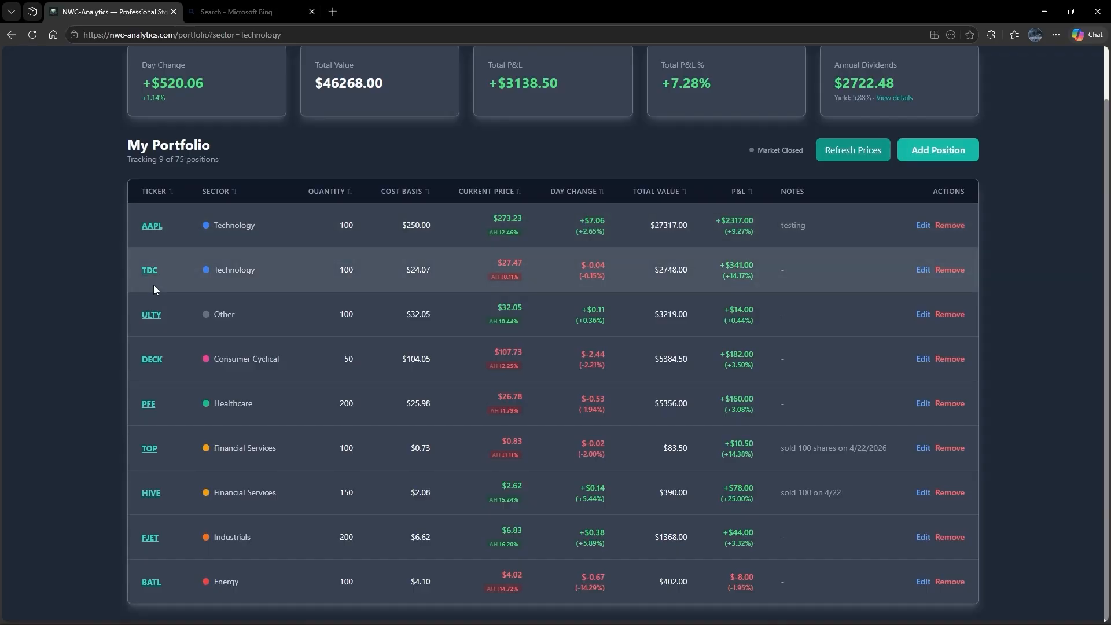
left_click(149, 272)
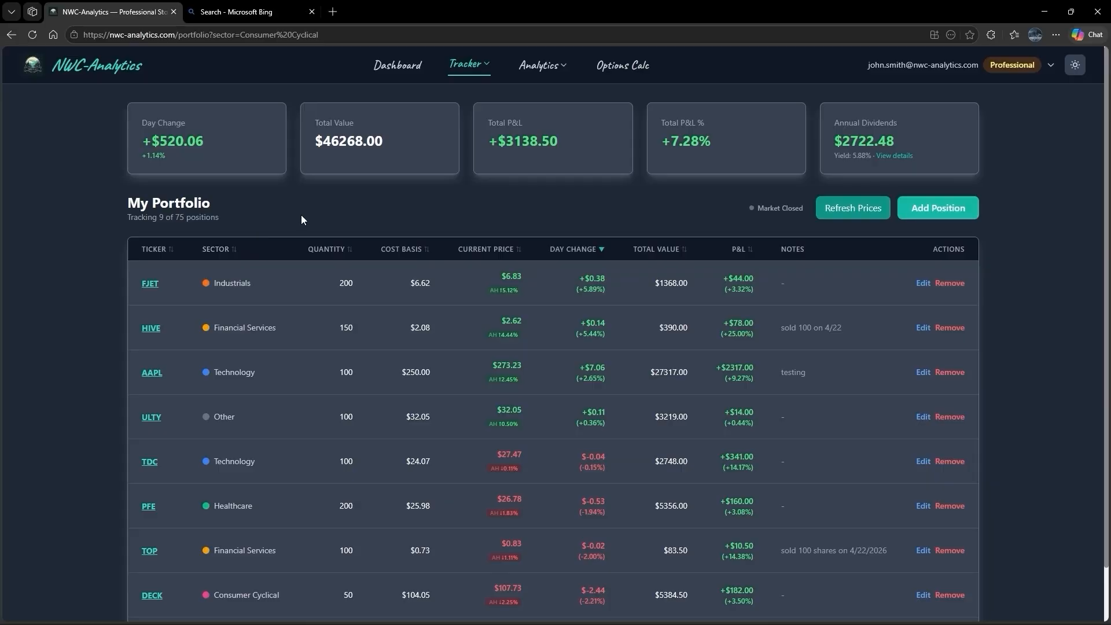
- Open the details of the portfolio's annual dividend income
left_click(898, 140)
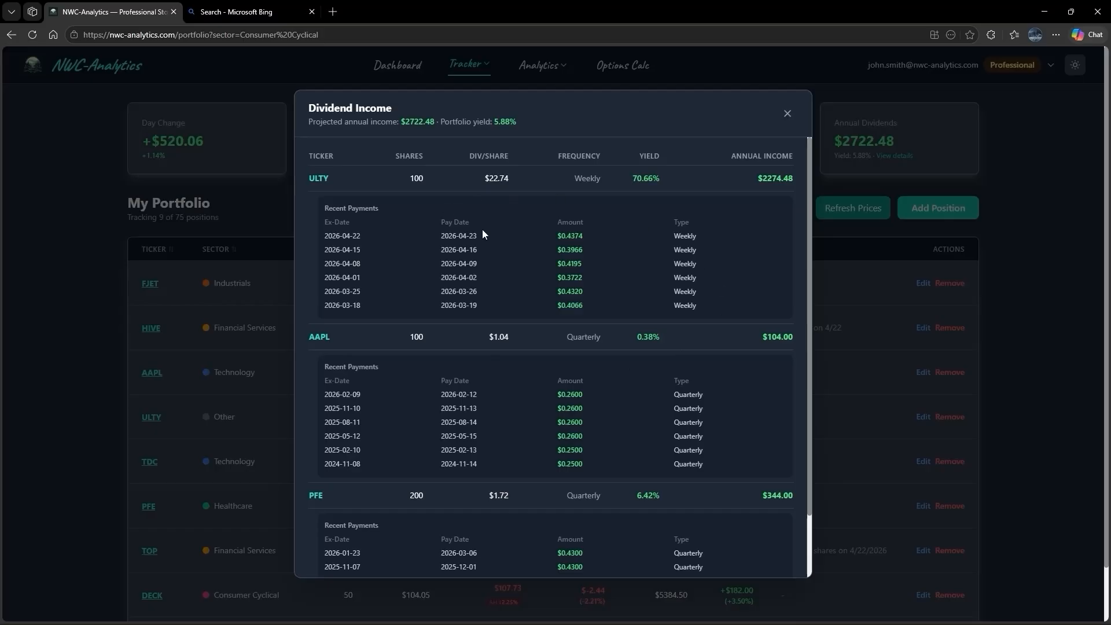